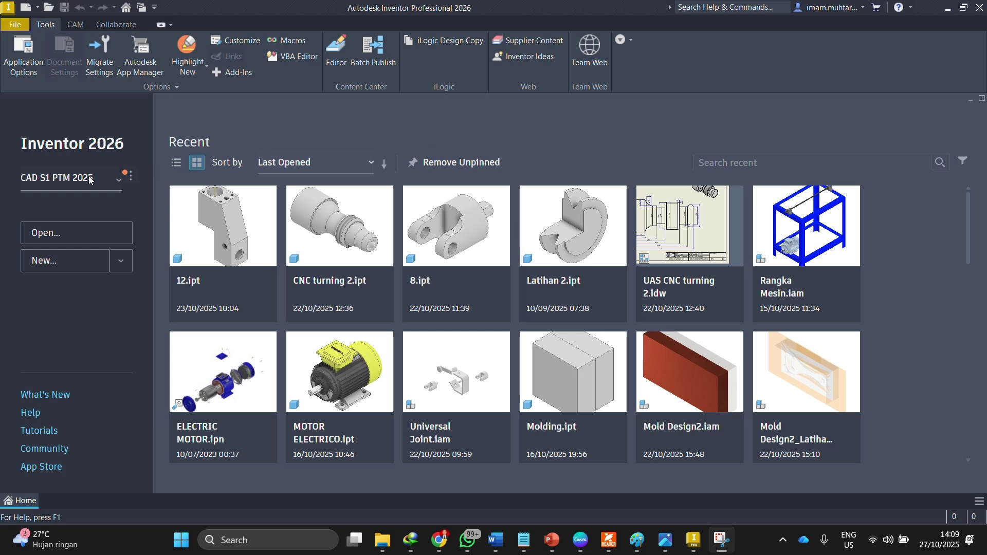
# Open the project manager from the new-file dialog and start a new single-user project.
pyautogui.click(55, 271)
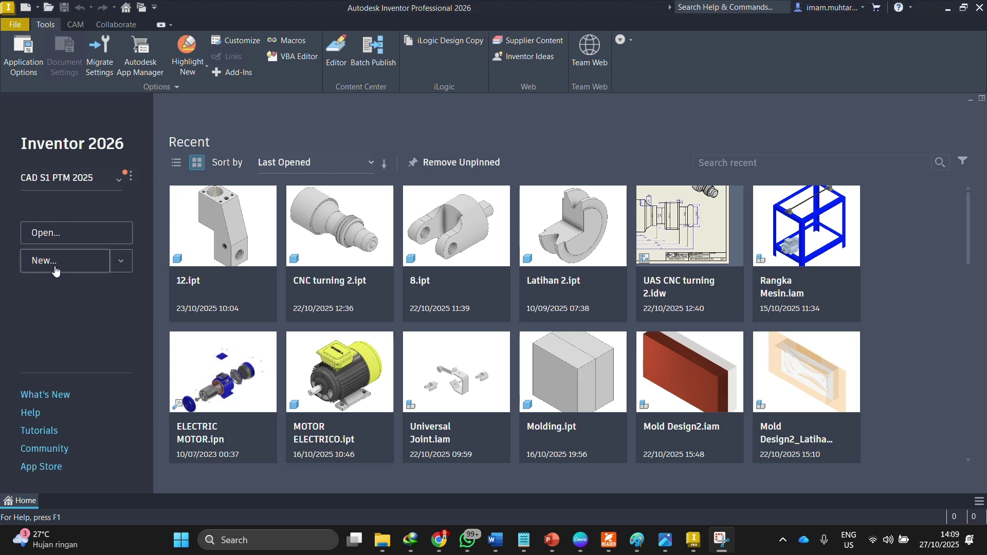
pyautogui.click(55, 261)
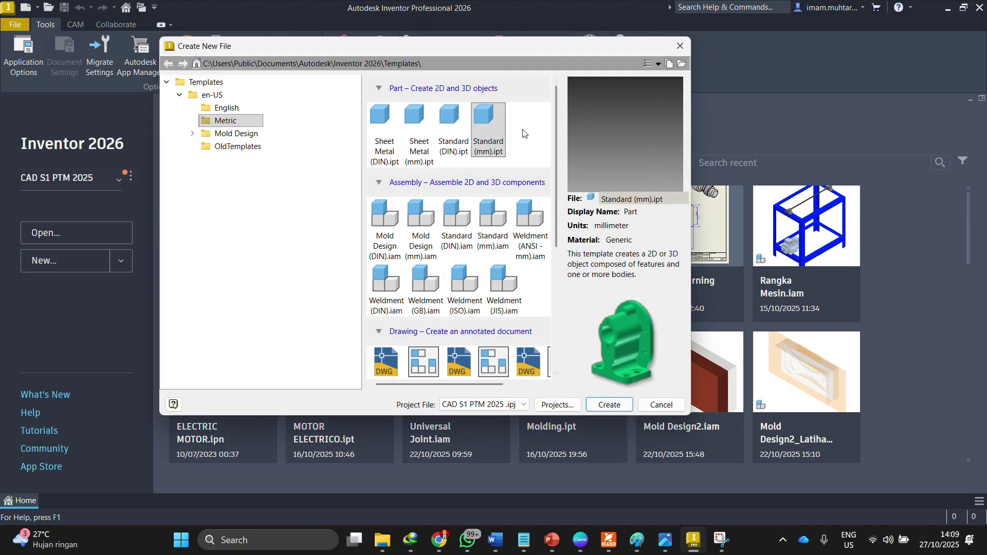
pyautogui.moveTo(363, 51); pyautogui.dragTo(407, 82)
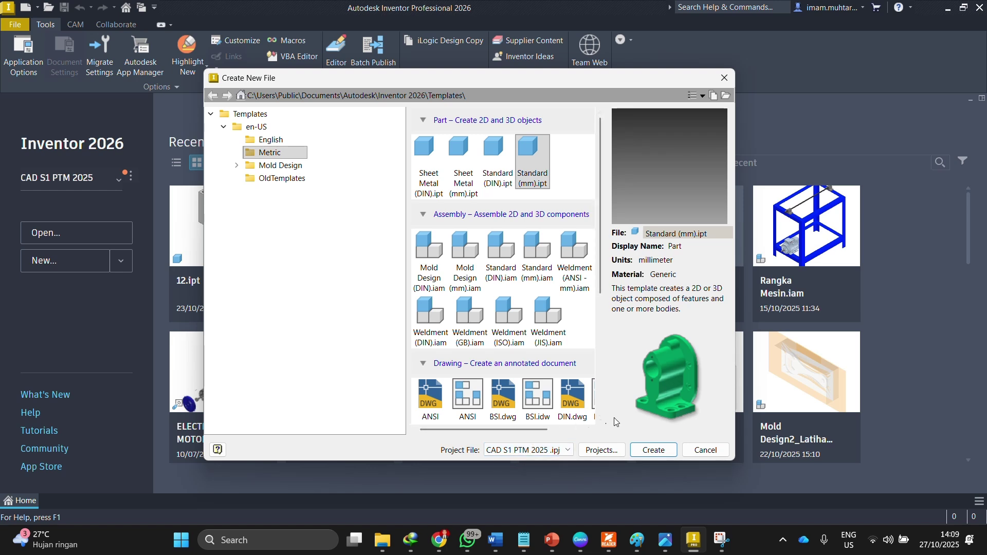
pyautogui.click(601, 451)
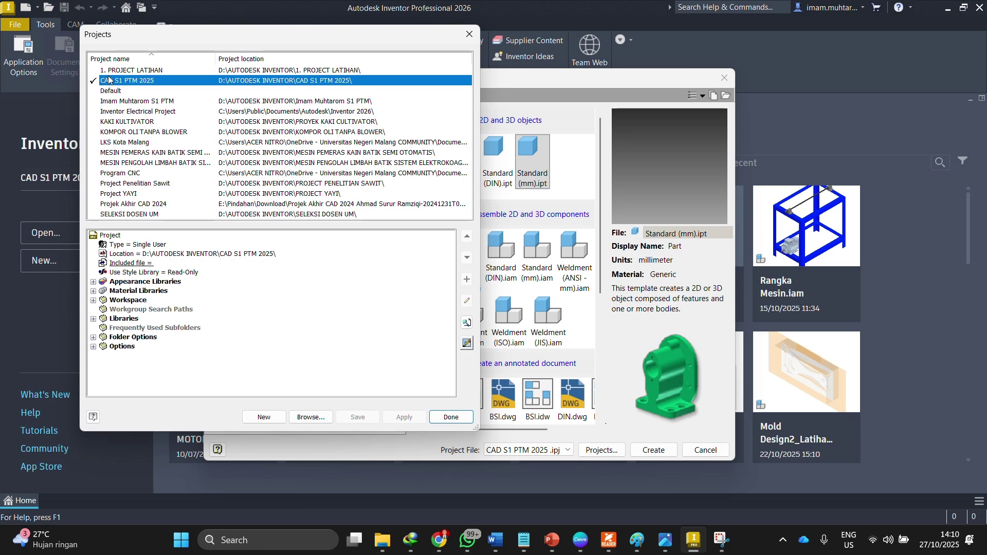
pyautogui.click(264, 417)
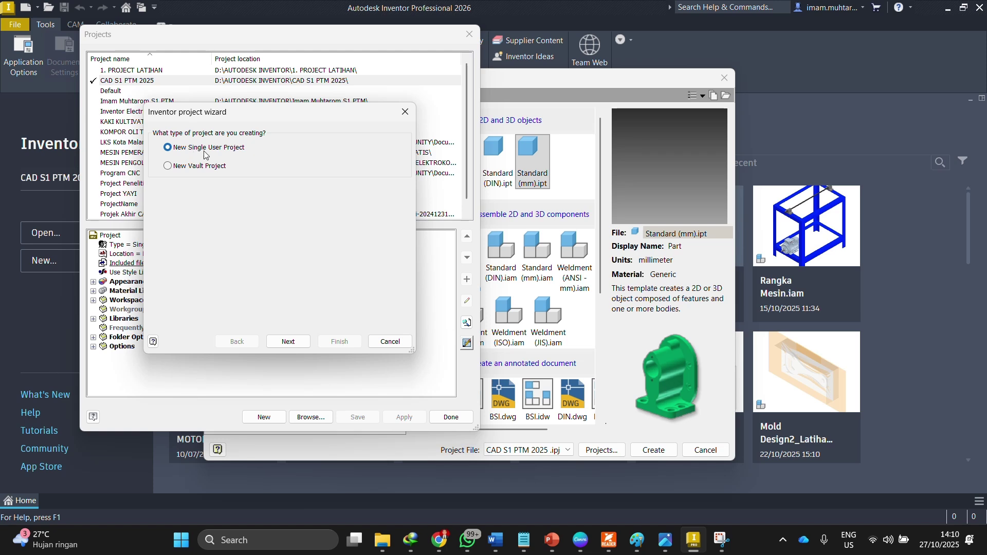
pyautogui.click(289, 342)
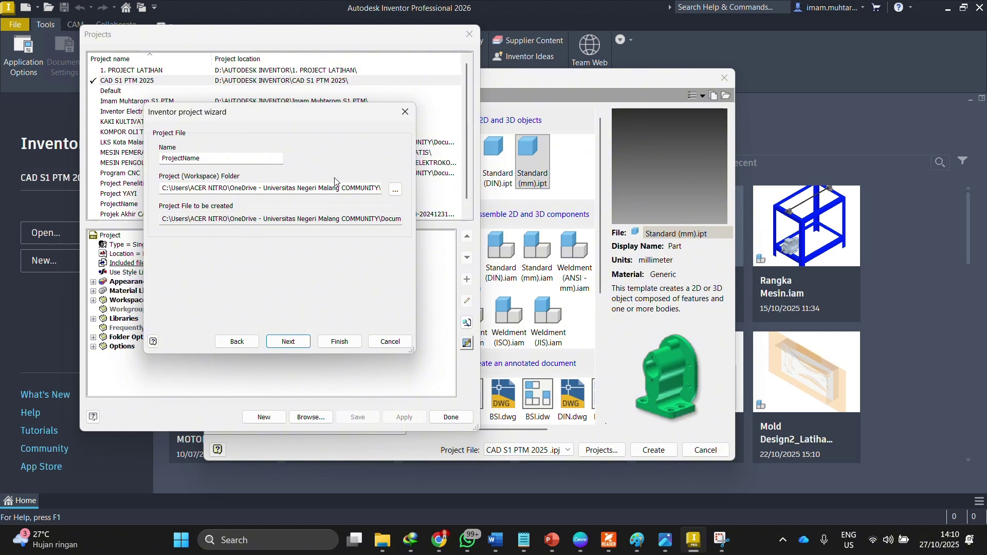
# Browse through the AUTODESK INVENTOR folder and set the project's workspace folder to the DATA (D:) drive.
pyautogui.click(395, 190)
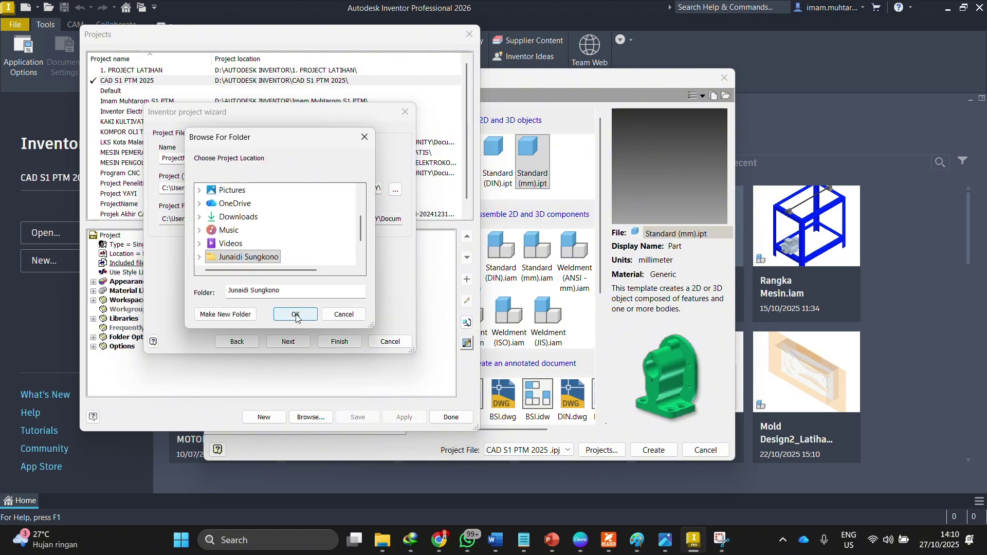
pyautogui.scroll(-1, 239, 240)
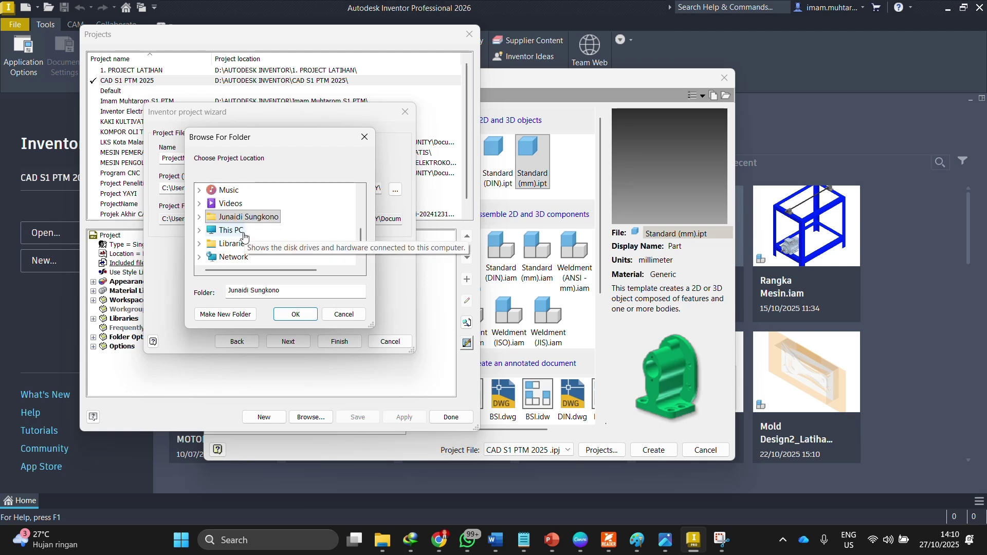
pyautogui.click(232, 231)
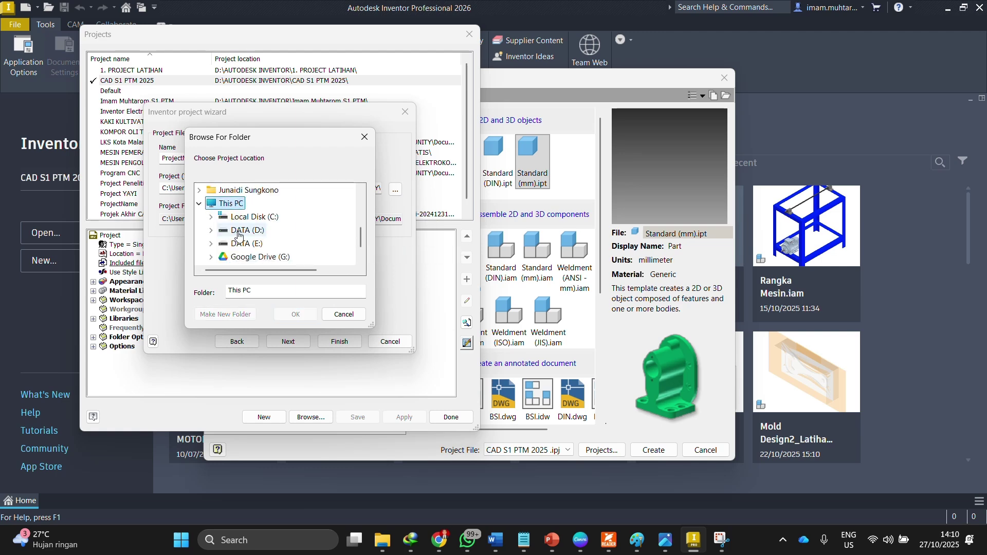
pyautogui.click(242, 230)
pyautogui.moveTo(315, 136); pyautogui.dragTo(385, 135)
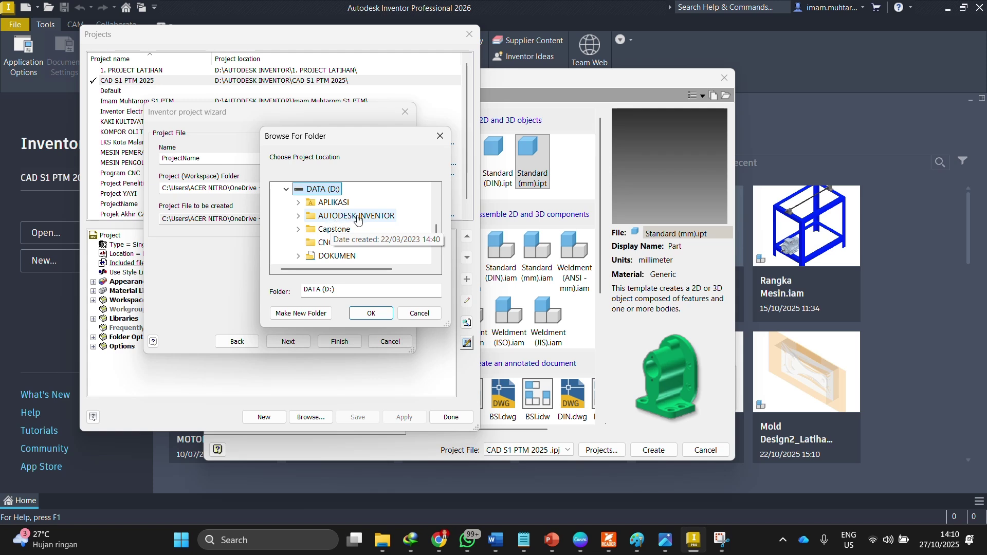
pyautogui.click(299, 217)
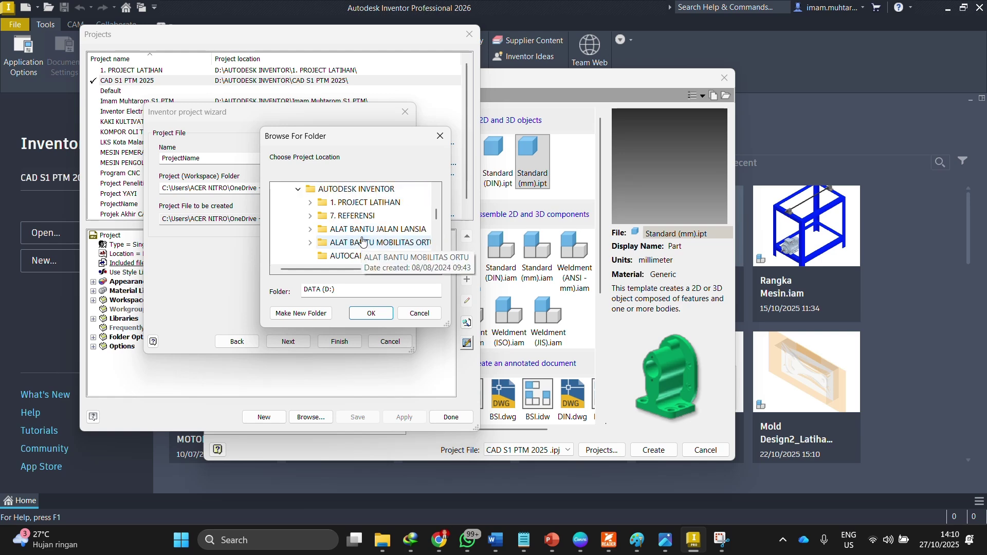
pyautogui.scroll(-1, 363, 242)
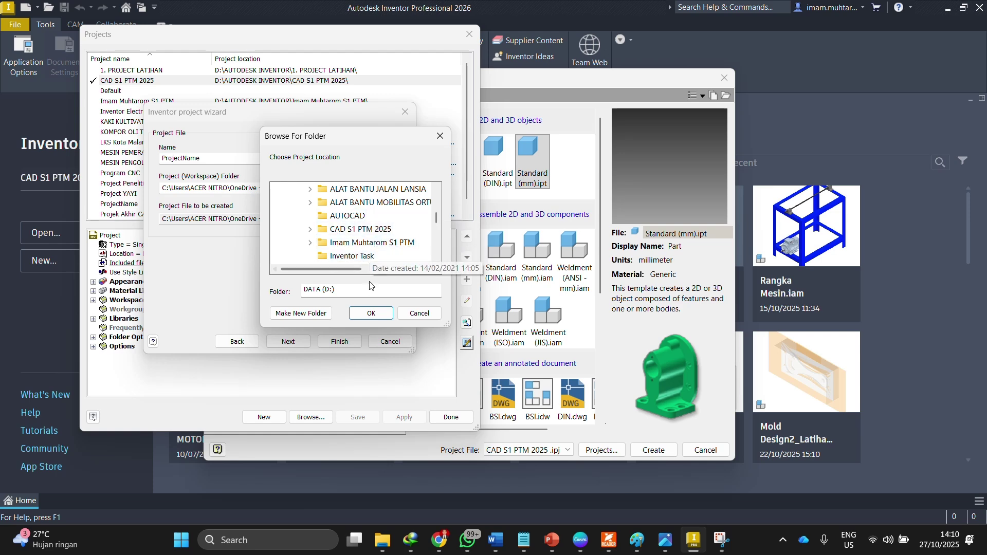
pyautogui.click(374, 313)
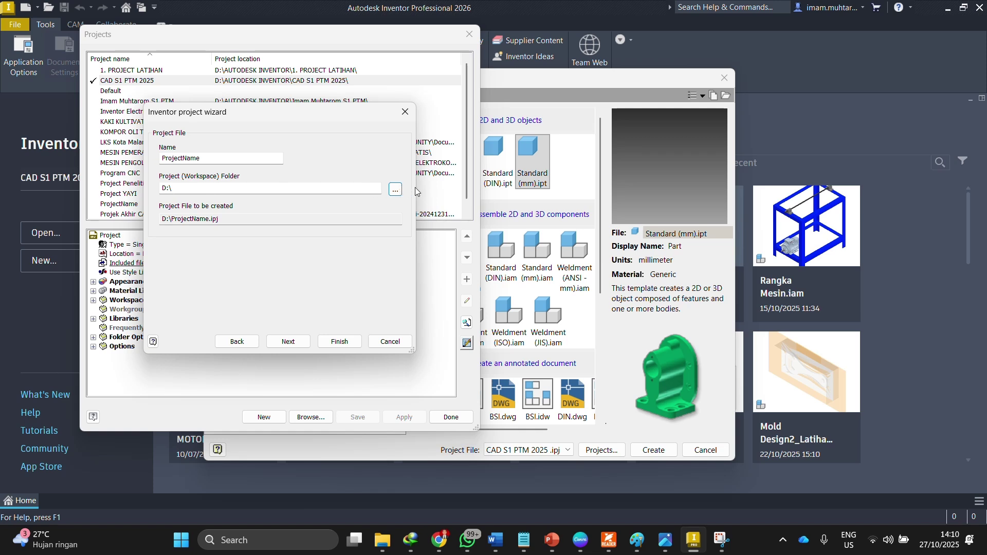
# Create a folder named Pelatihan CAD Inventor inside D:\AUTODESK INVENTOR and set it as the project's workspace folder.
pyautogui.click(396, 189)
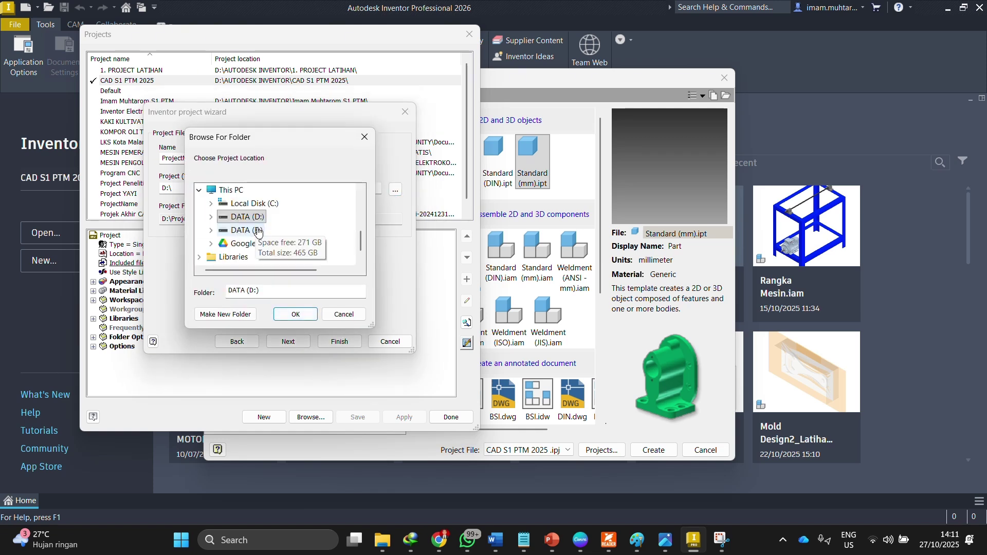
pyautogui.doubleClick(251, 218)
pyautogui.doubleClick(278, 218)
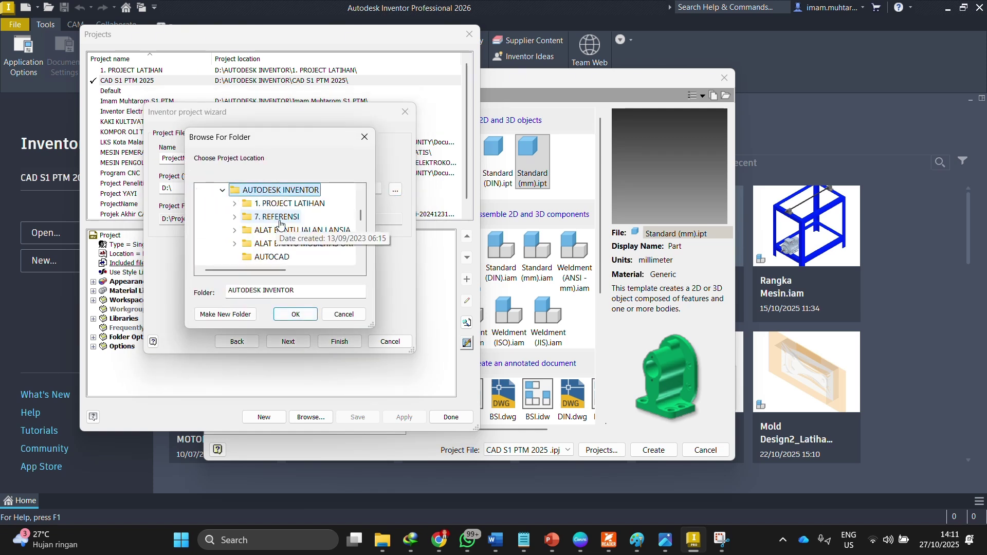
pyautogui.scroll(-4, 280, 226)
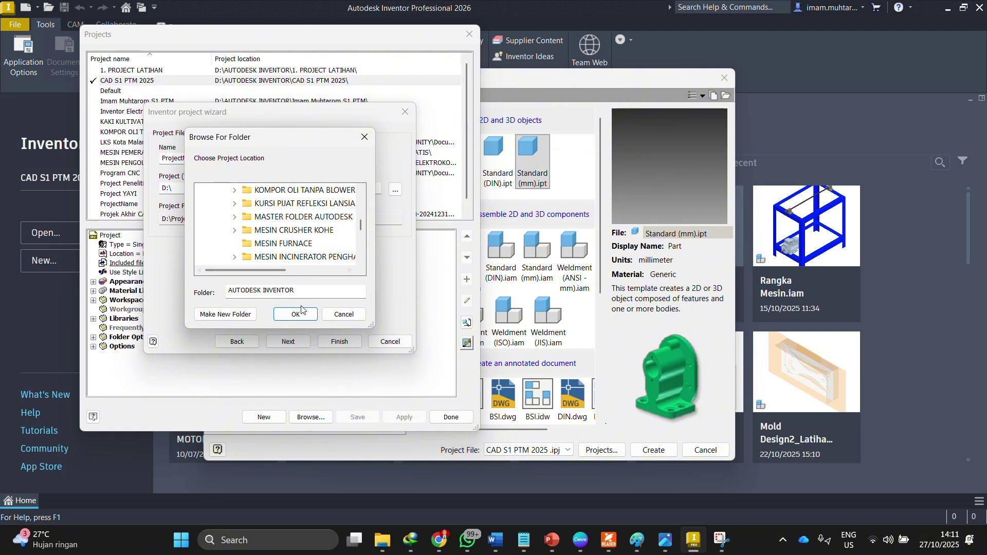
pyautogui.scroll(4, 286, 226)
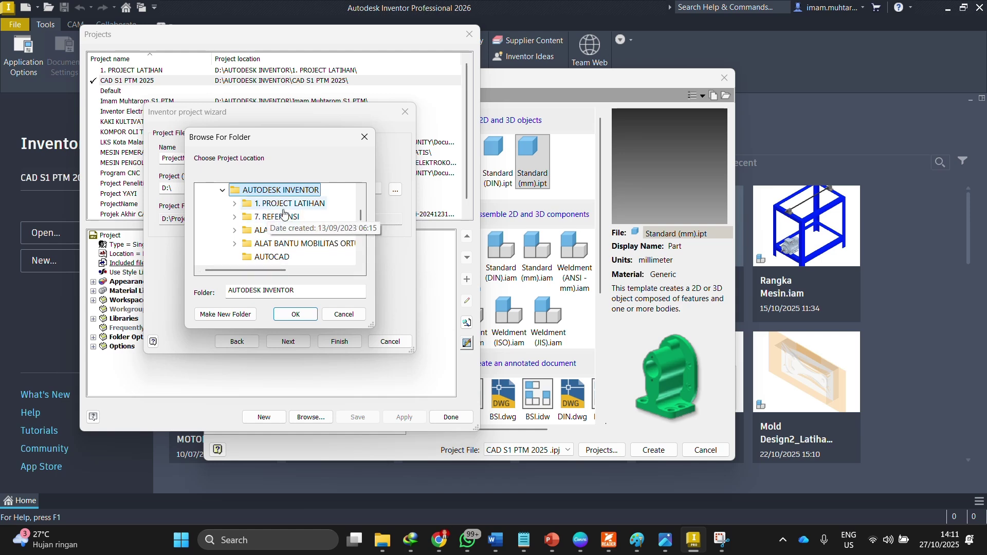
pyautogui.click(237, 314)
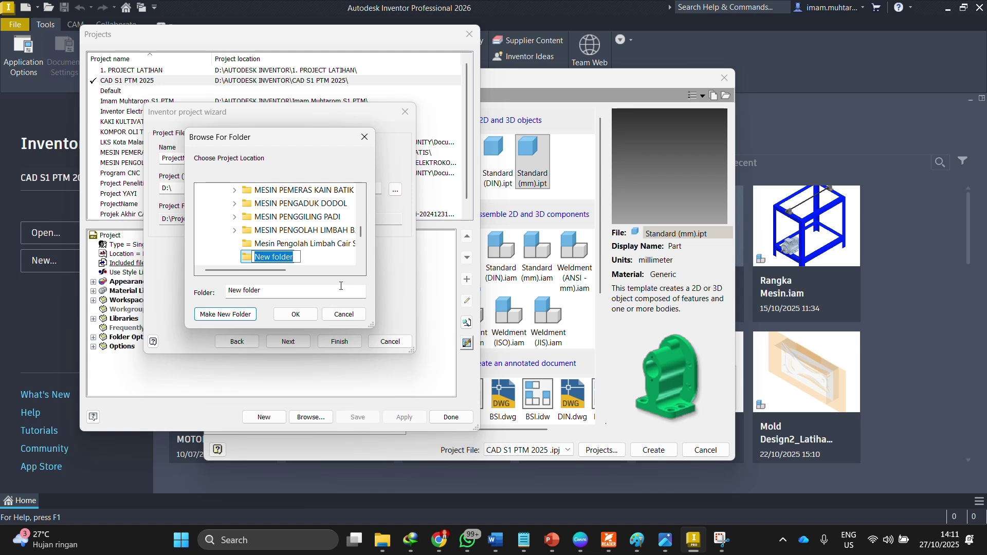
pyautogui.write('Pela')
pyautogui.write('tihan CAD')
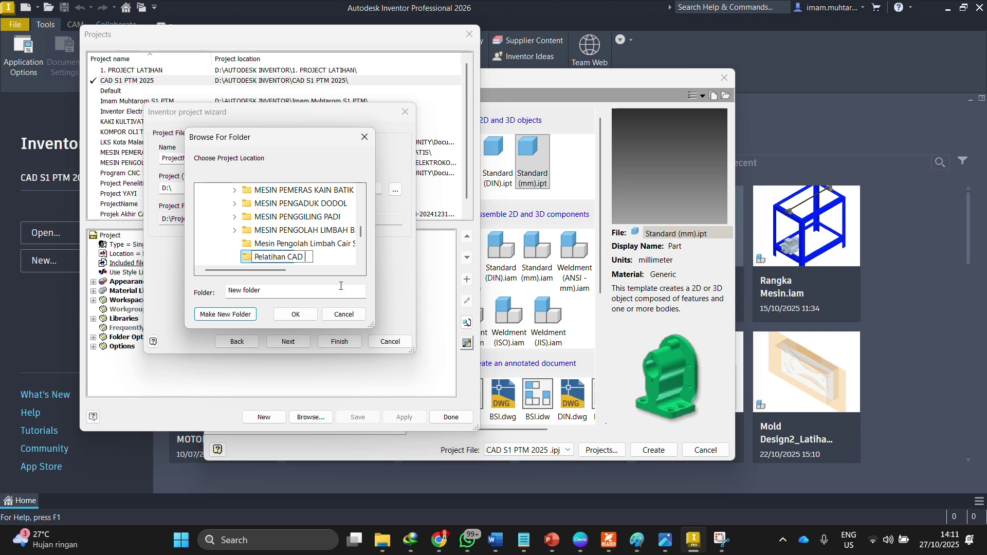
pyautogui.write(' Inventor')
pyautogui.click(296, 314)
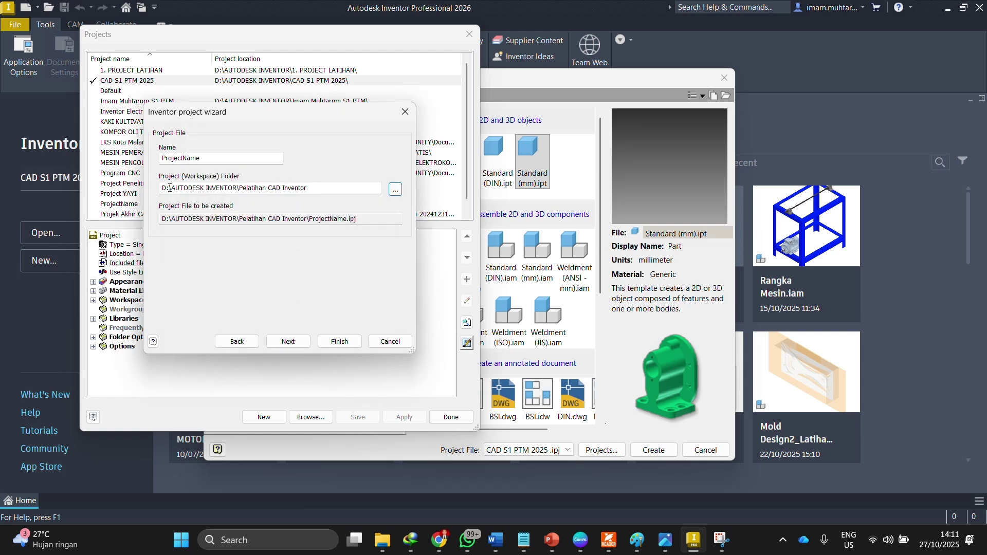
# Check where the Pelatihan CAD Inventor workspace folder sits in the folder tree, keeping it selected.
pyautogui.click(395, 189)
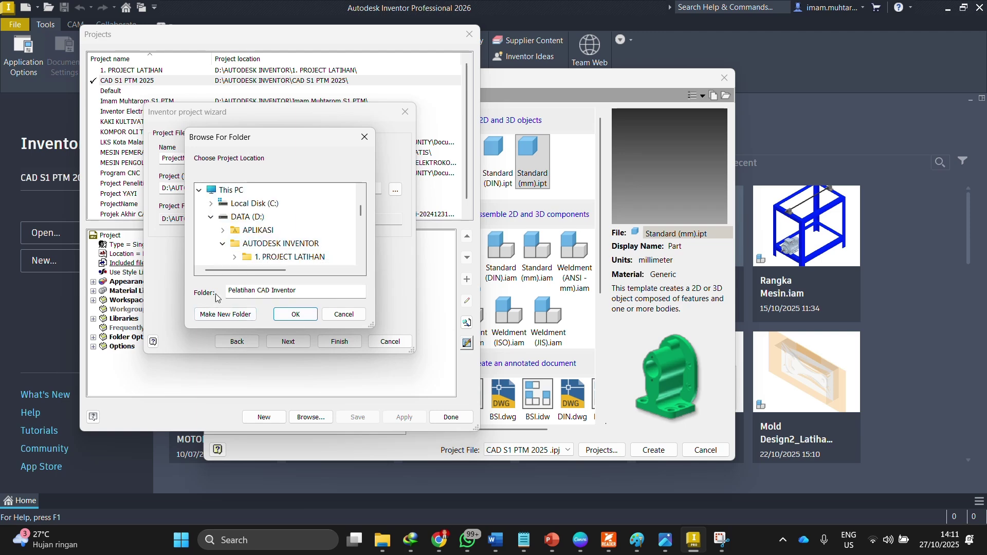
pyautogui.scroll(-2, 260, 251)
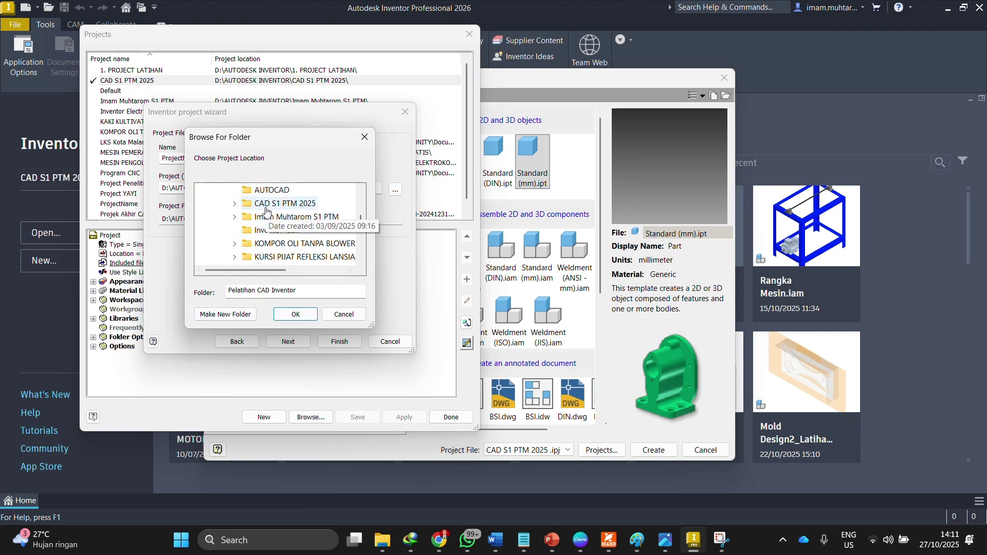
pyautogui.scroll(-4, 278, 221)
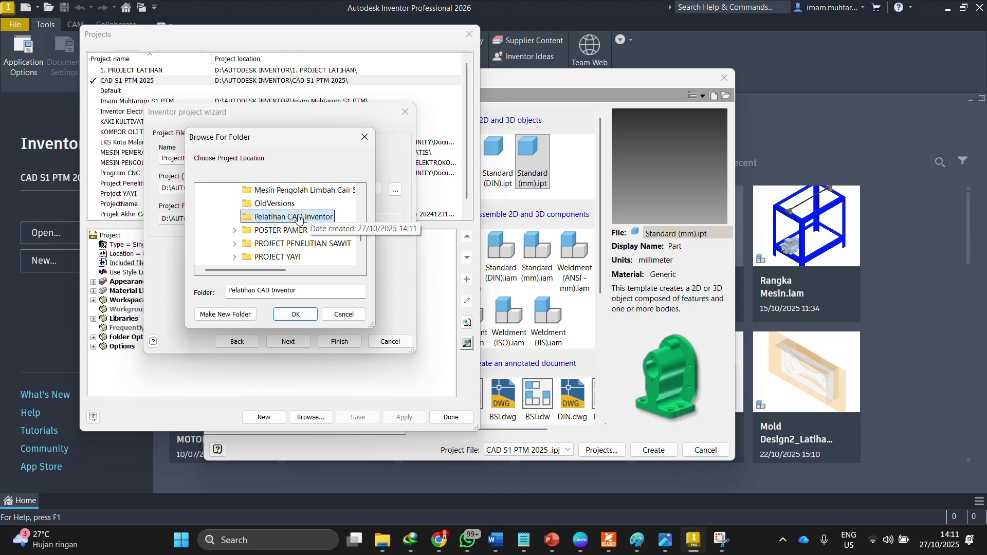
pyautogui.click(309, 316)
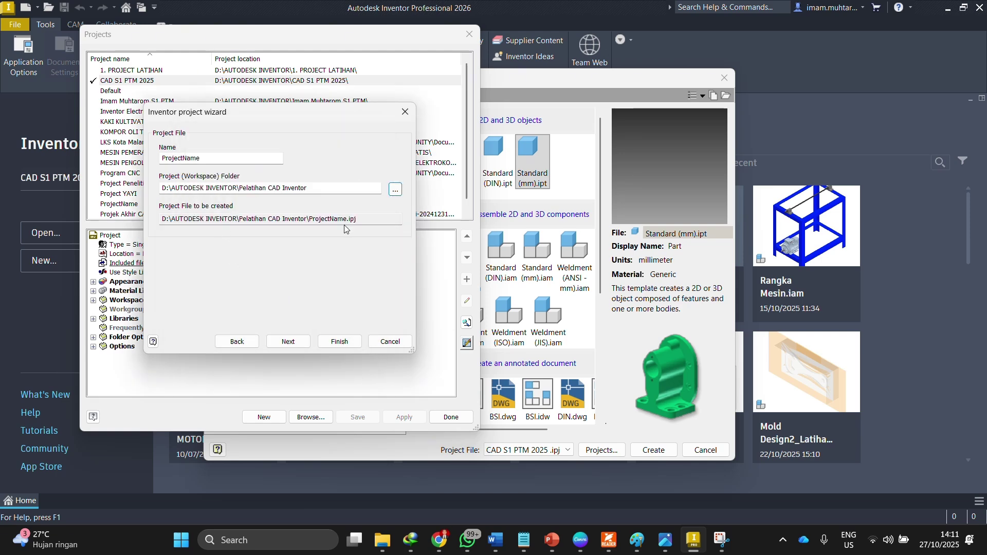
# Name the project Pelatihan CAD Inventor by copying the folder name from the workspace path.
pyautogui.doubleClick(213, 160)
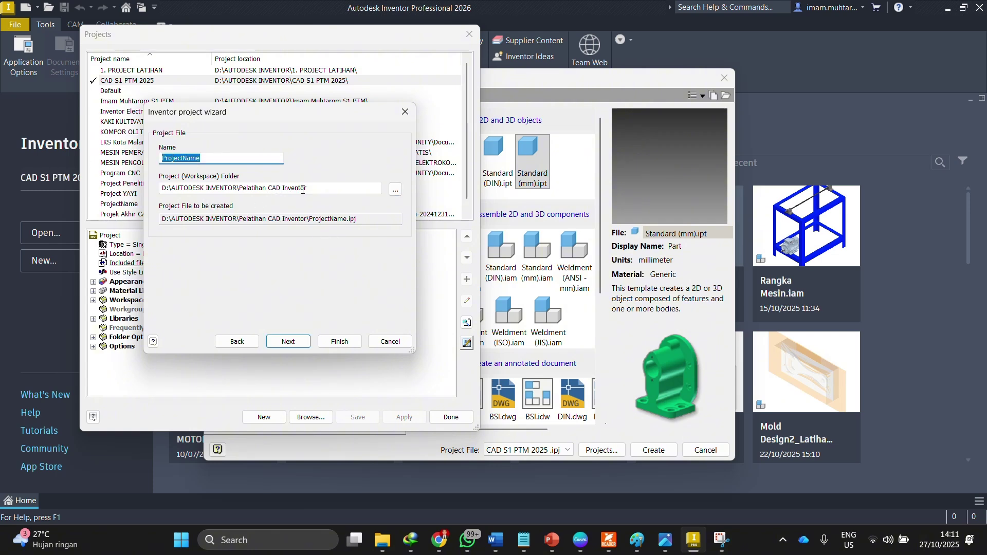
pyautogui.moveTo(311, 188); pyautogui.dragTo(240, 189)
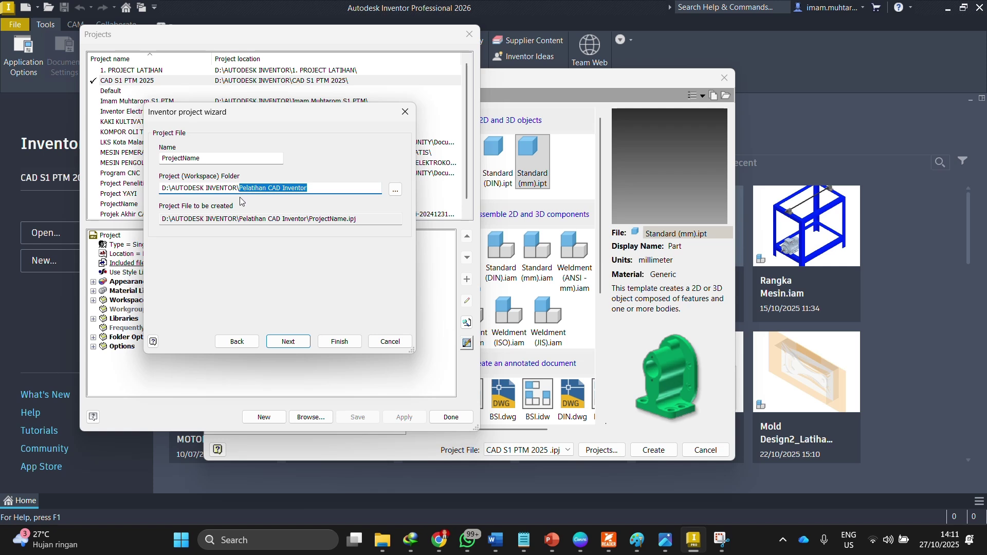
pyautogui.hotkey('ctrl', 'c')
pyautogui.click(237, 162)
pyautogui.doubleClick(237, 161)
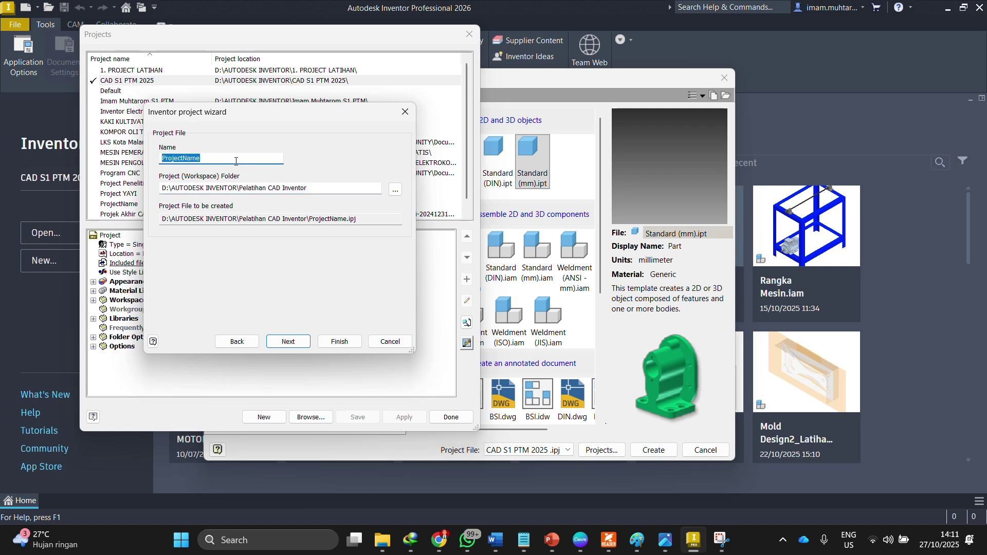
pyautogui.hotkey('ctrl', 'v')
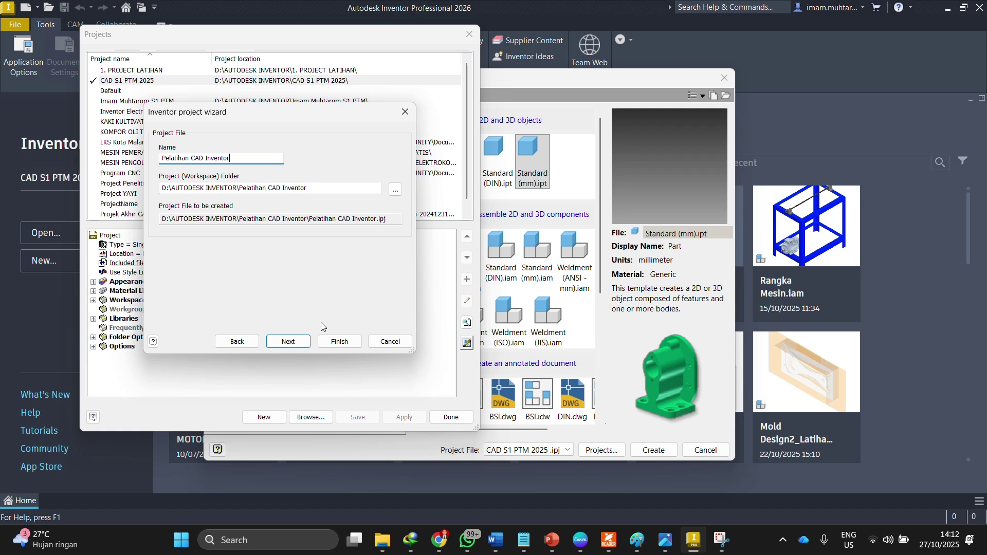
# Add the Inventor Electrical Library 2026 to the new project and finish creating it.
pyautogui.click(289, 342)
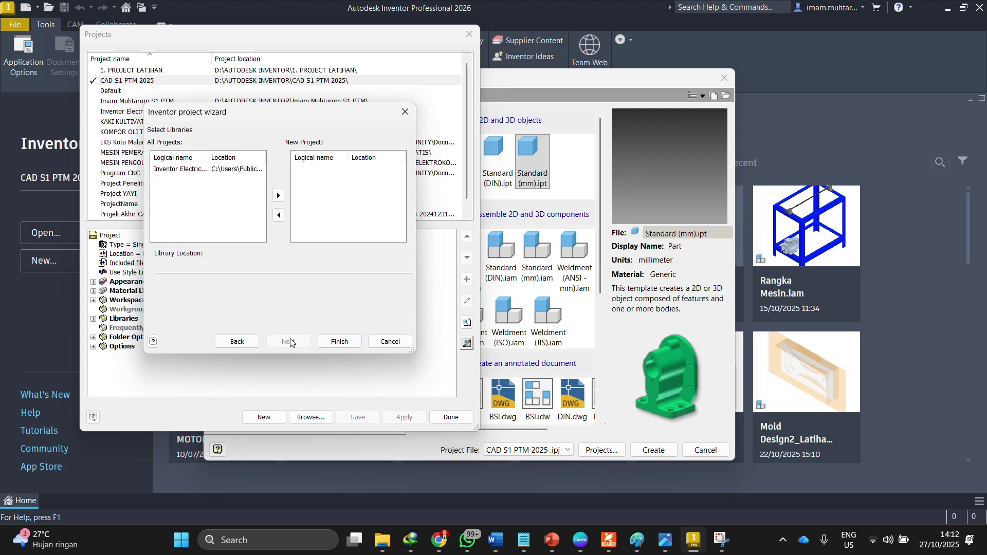
pyautogui.click(203, 173)
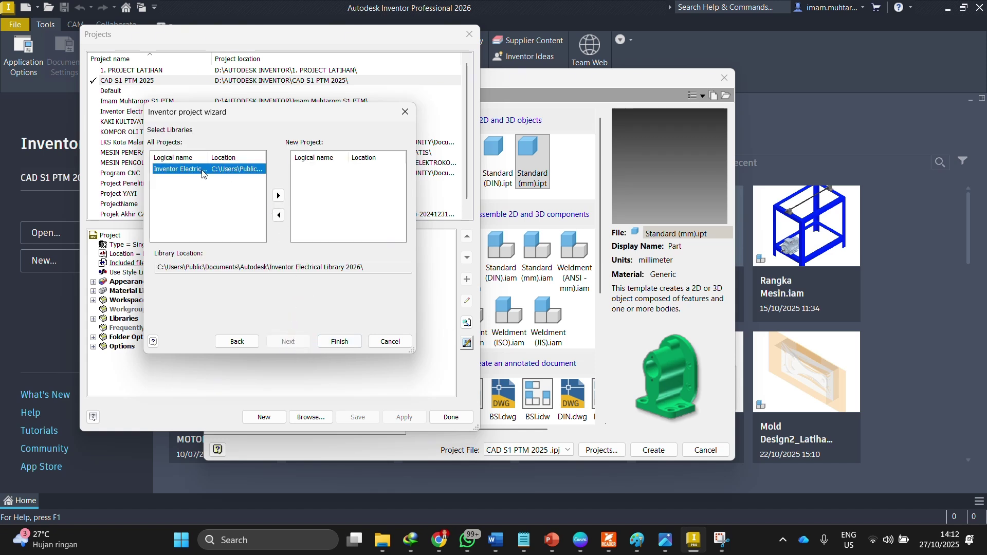
pyautogui.click(279, 196)
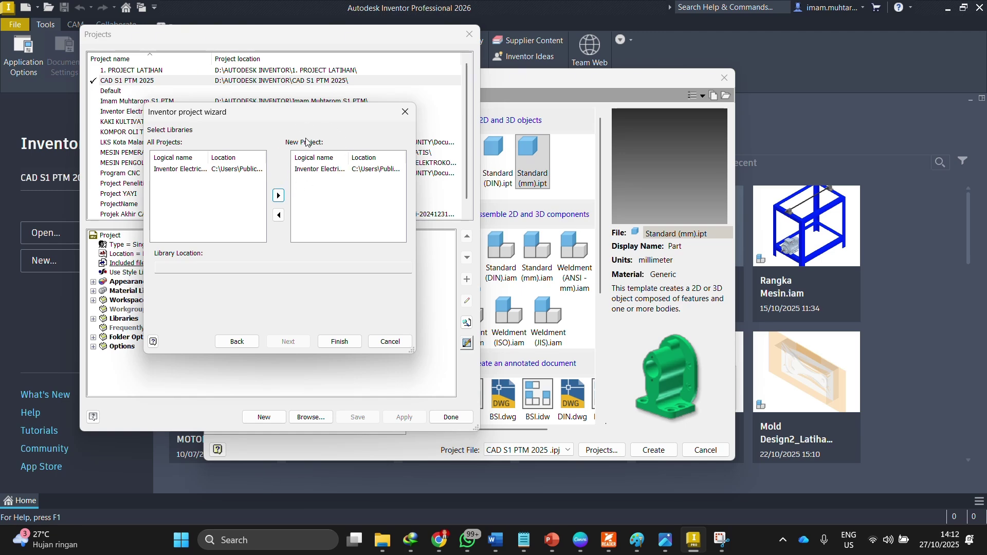
pyautogui.click(340, 342)
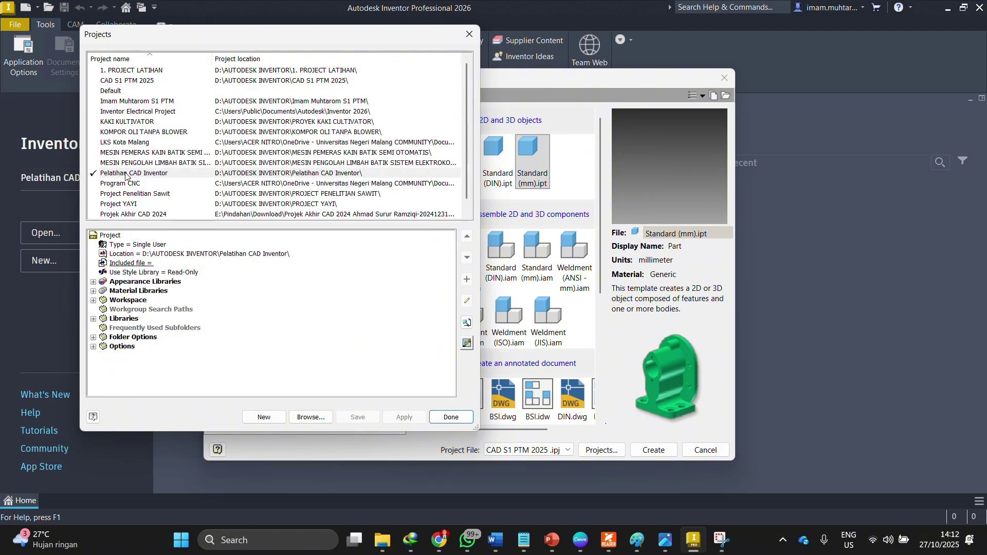
# Select the Pelatihan CAD Inventor project in the project list and check that it is marked as active.
pyautogui.click(126, 174)
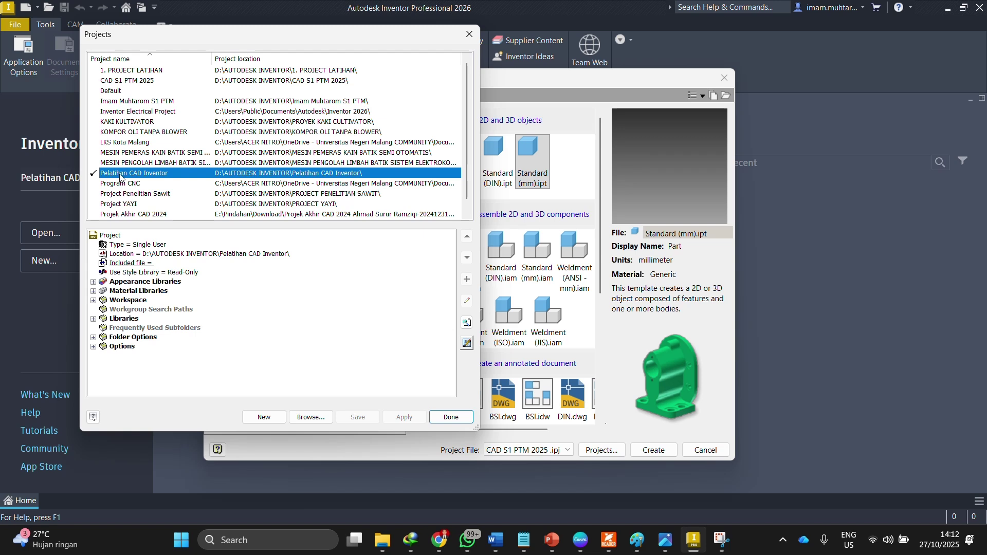
pyautogui.rightClick(162, 178)
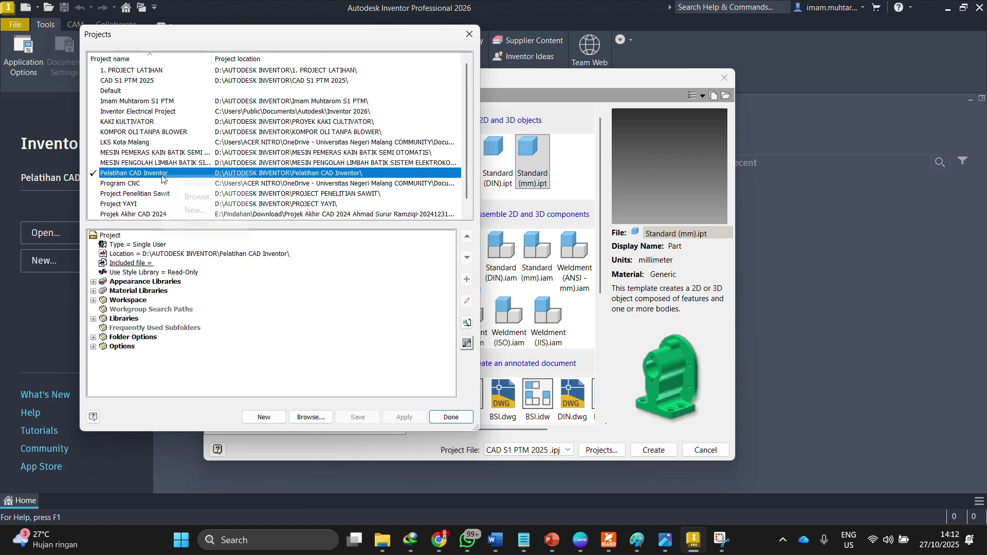
pyautogui.click(134, 185)
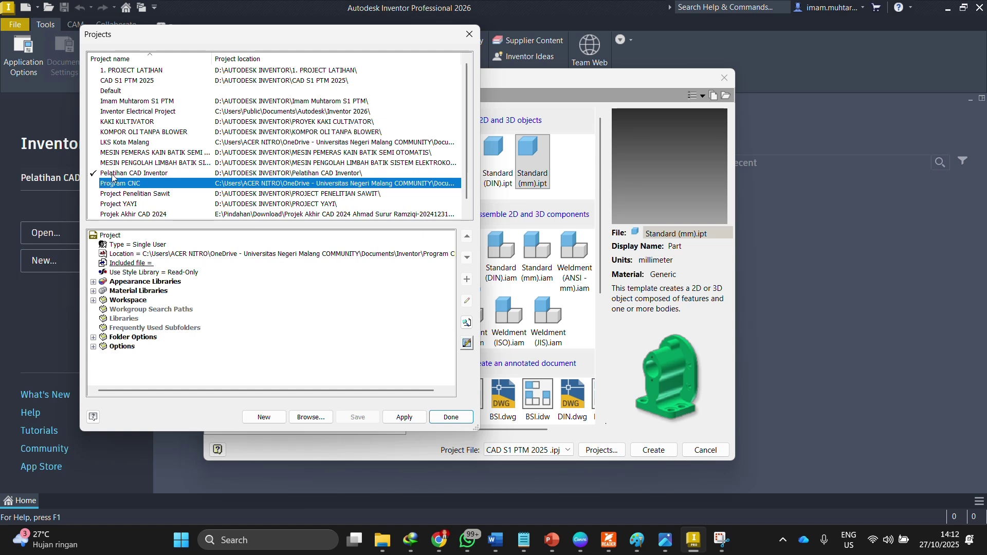
pyautogui.click(114, 177)
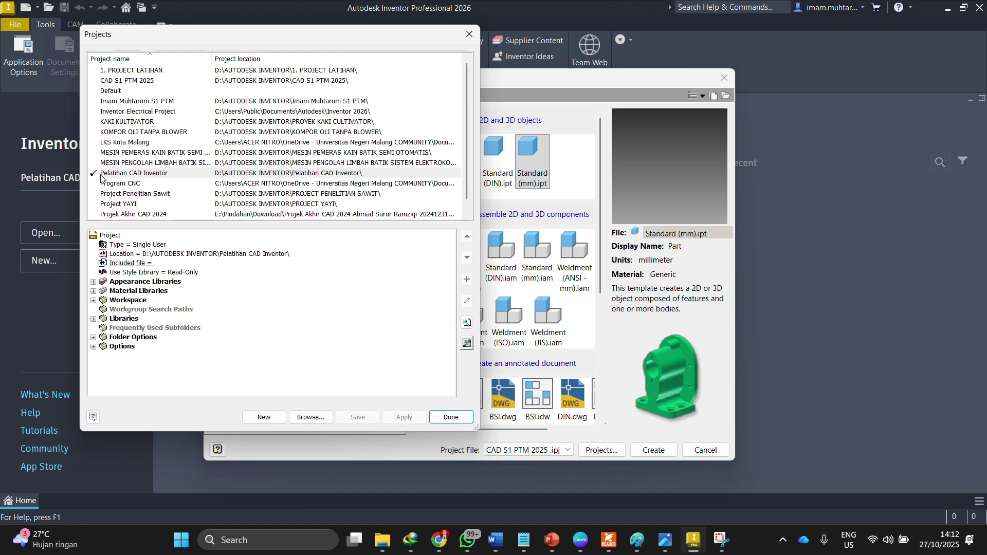
pyautogui.click(108, 176)
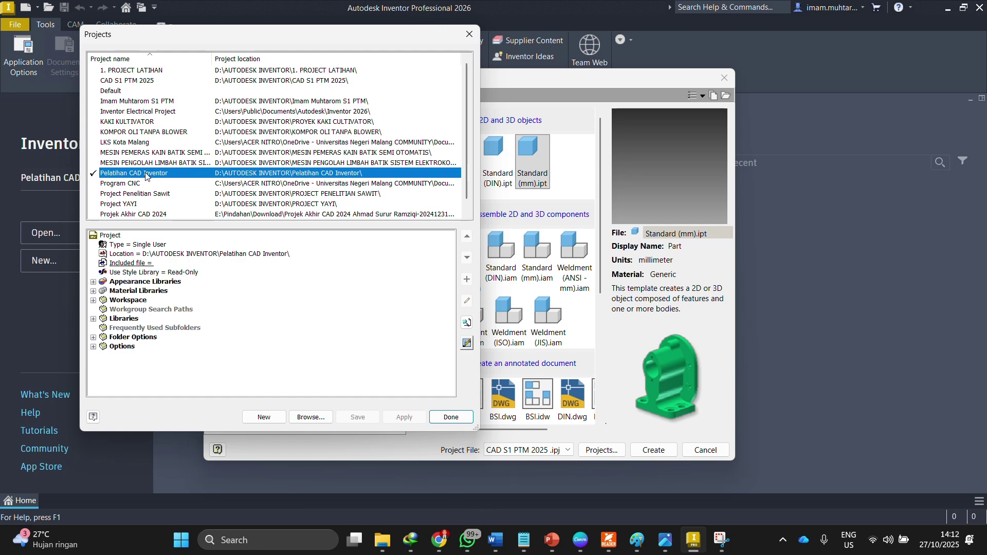
# Switch to File Explorer and open the Pelatihan CAD Inventor folder inside AUTODESK INVENTOR on drive D.
pyautogui.moveTo(389, 538)
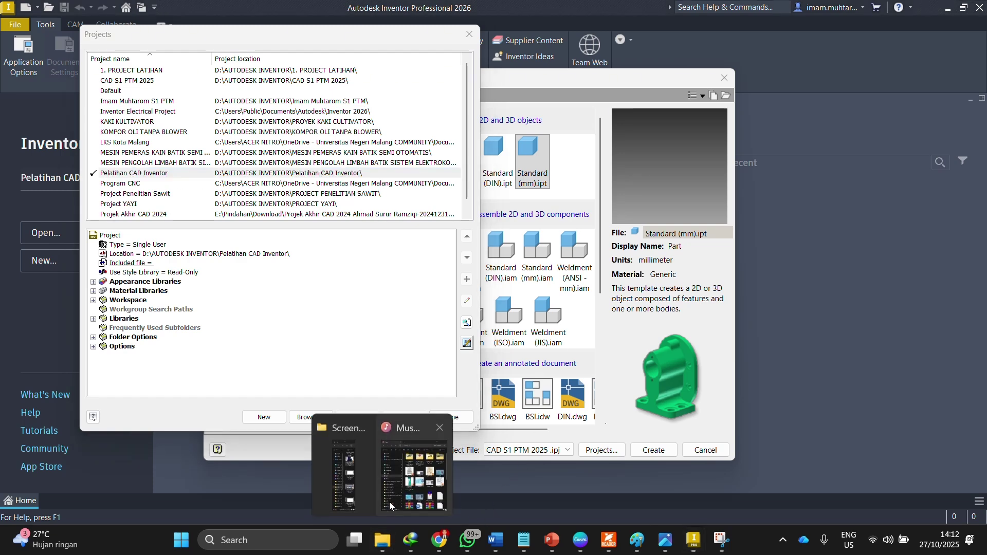
pyautogui.click(409, 455)
pyautogui.doubleClick(320, 147)
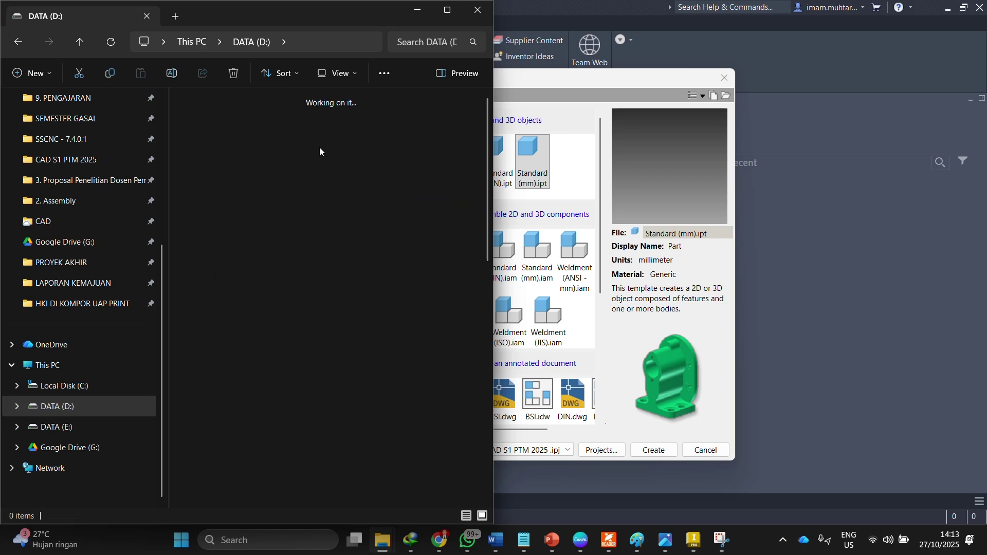
pyautogui.scroll(-3, 324, 364)
pyautogui.scroll(-5, 324, 364)
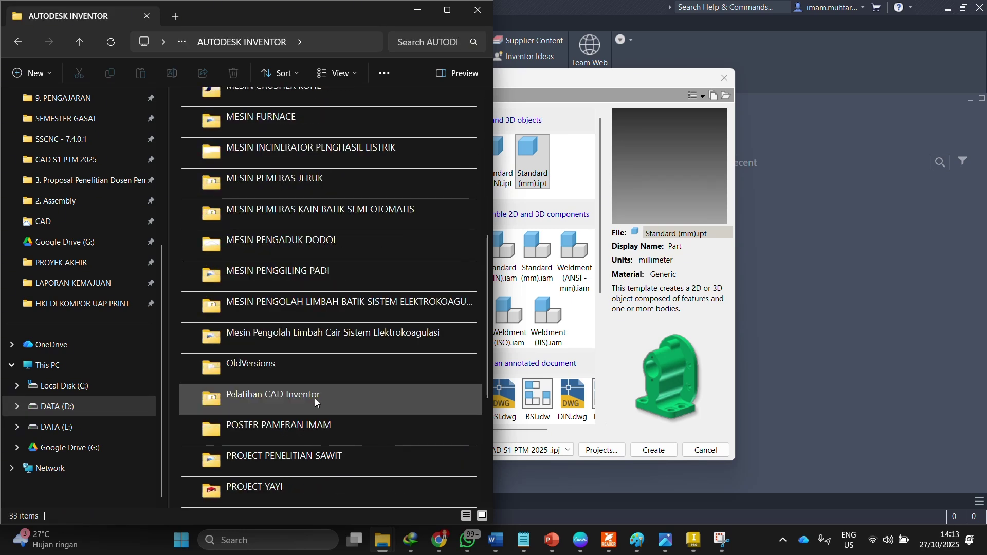
pyautogui.doubleClick(347, 304)
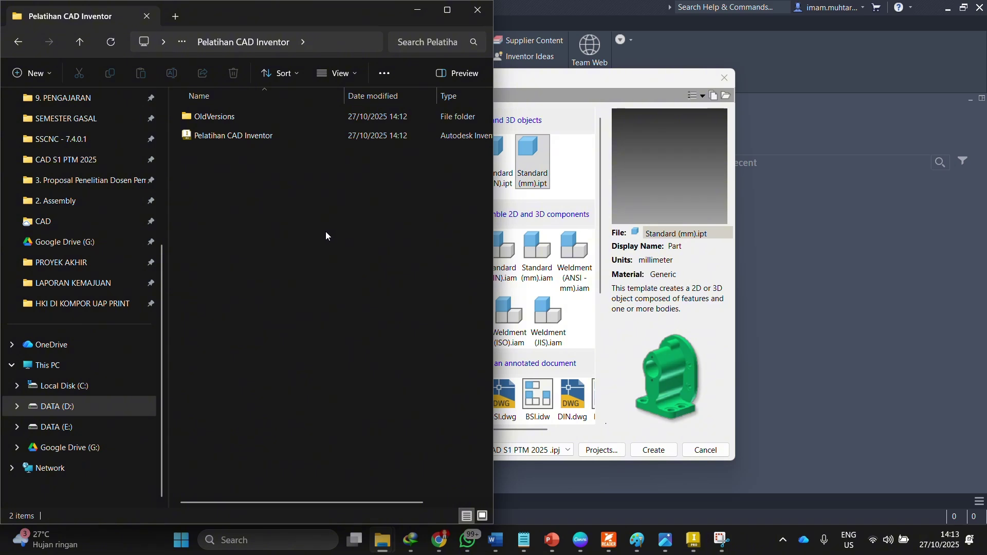
# Create a subfolder named 1. Single Part in the Pelatihan CAD Inventor folder.
pyautogui.click(32, 73)
pyautogui.click(93, 111)
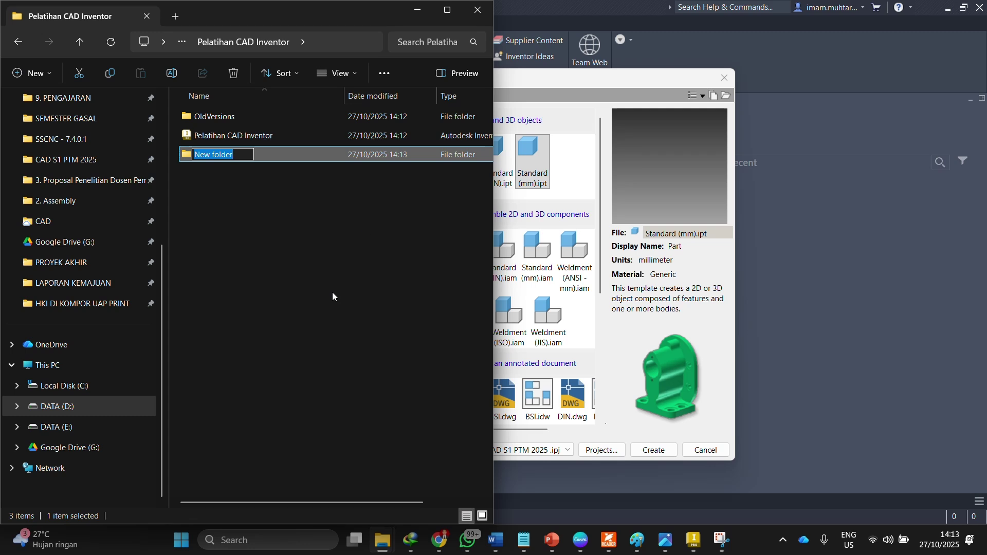
pyautogui.write('1.')
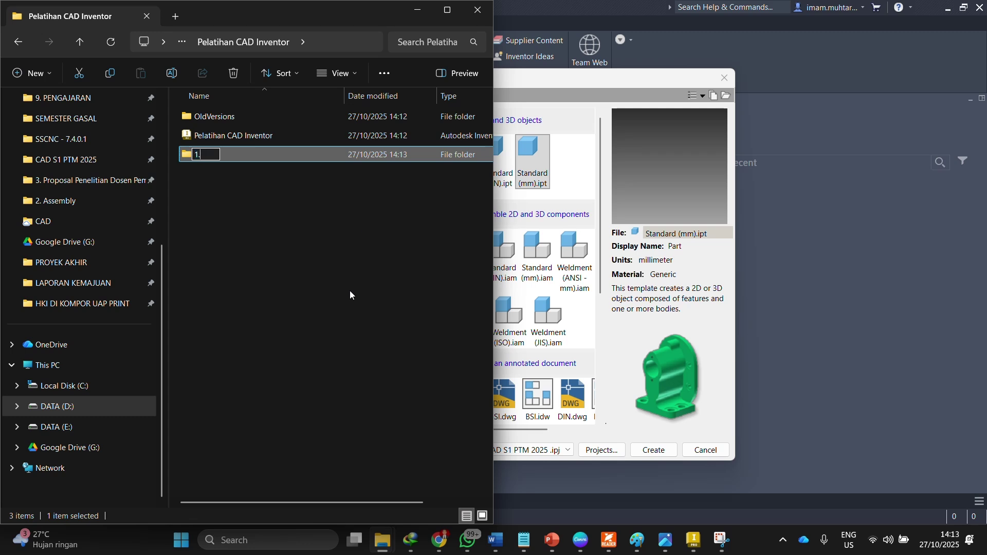
pyautogui.write(' K')
pyautogui.press('BackSpace')
pyautogui.write('Sib')
pyautogui.press('BackSpace')
pyautogui.write('ngle Part')
pyautogui.press('Return')
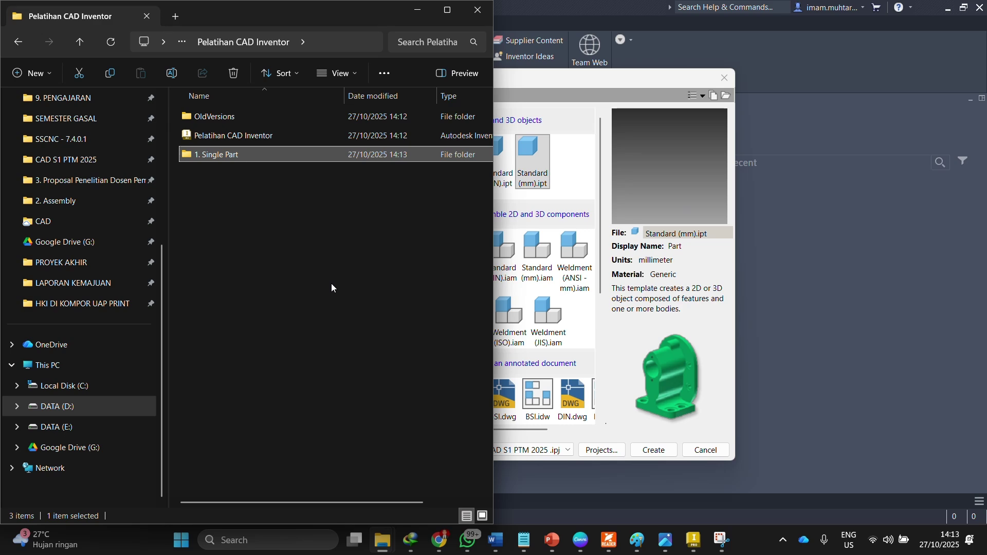
# Create a subfolder named 2. Assembly in the Pelatihan CAD Inventor folder.
pyautogui.click(34, 73)
pyautogui.click(77, 102)
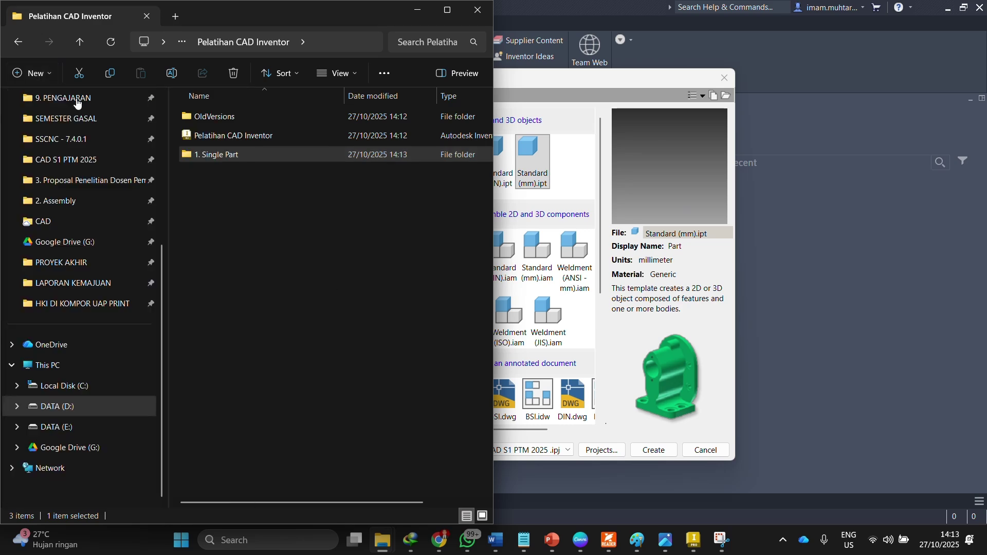
pyautogui.write('2. Asse')
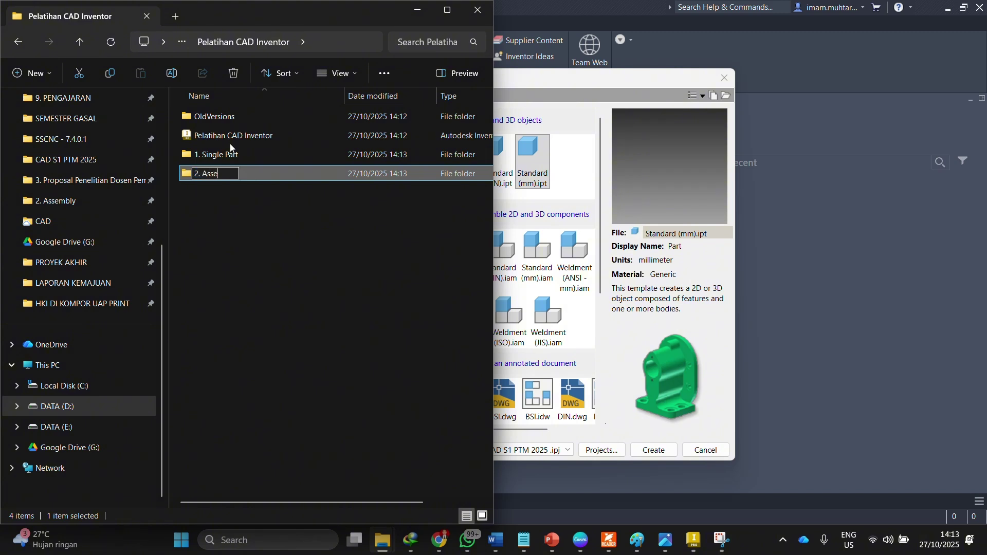
pyautogui.write('mbly')
pyautogui.press('Return')
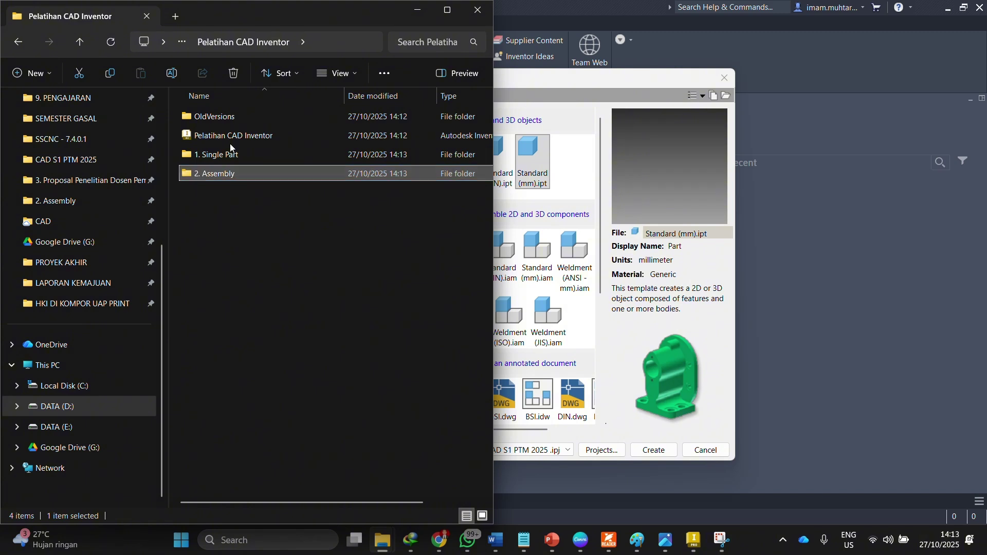
# Create a subfolder named 3. Drawing in the Pelatihan CAD Inventor folder.
pyautogui.click(34, 74)
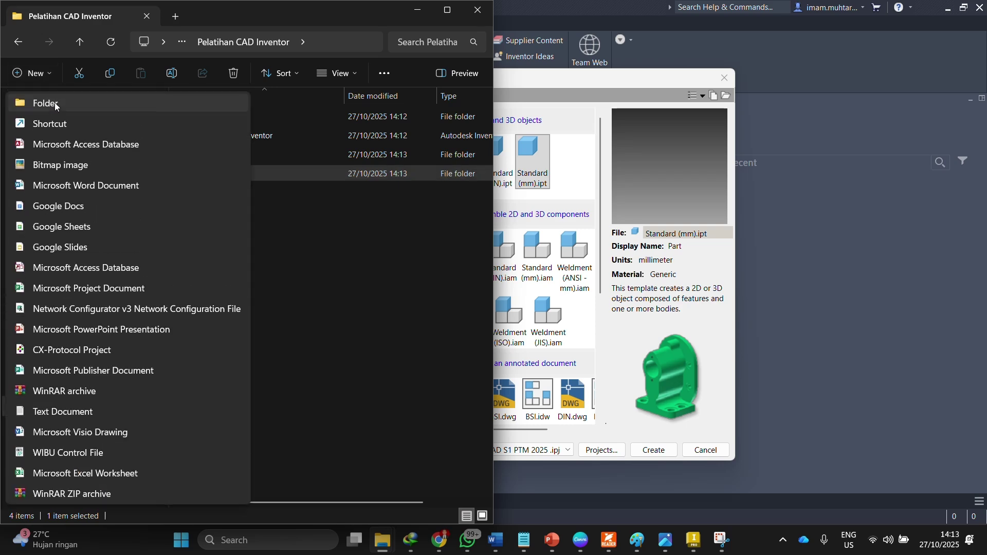
pyautogui.click(54, 103)
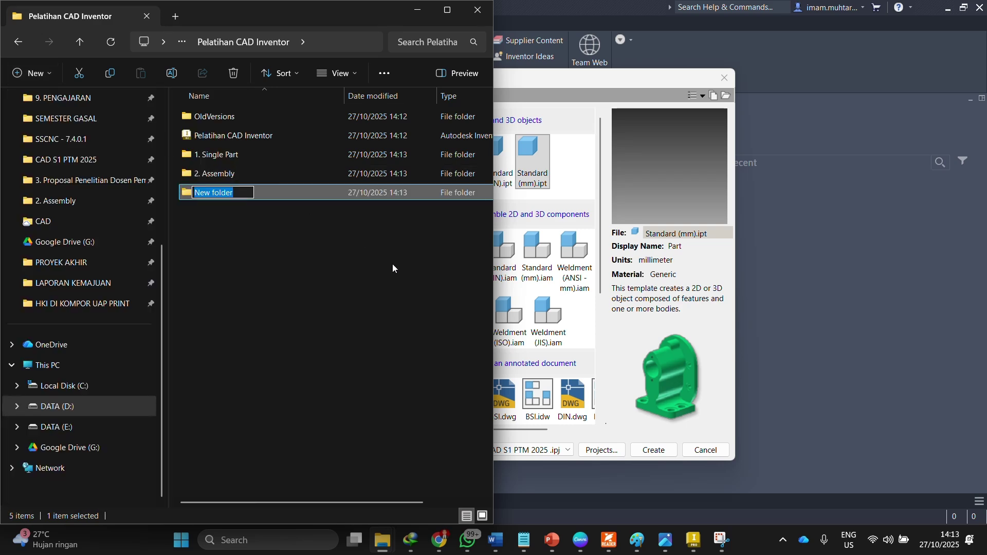
pyautogui.write('3.')
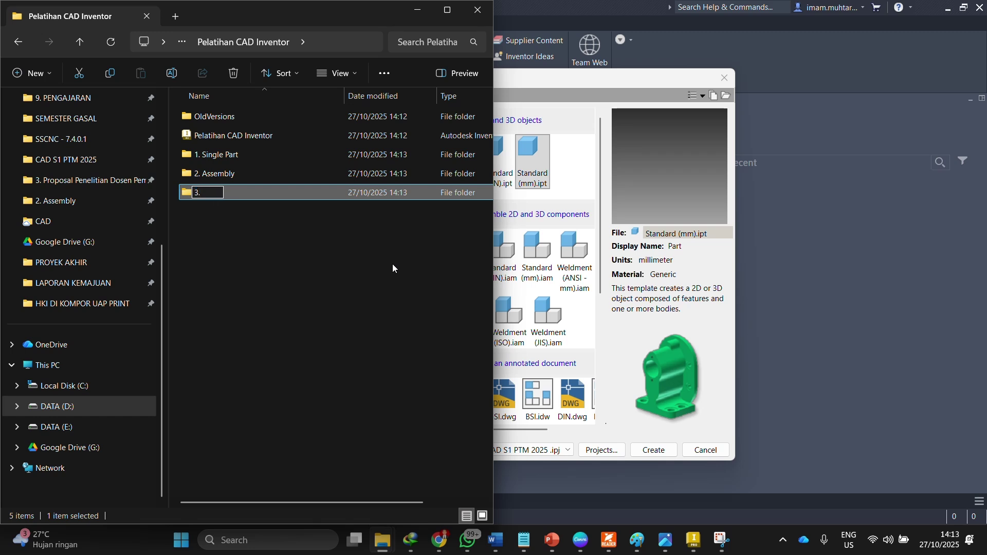
pyautogui.write(' Drawing')
pyautogui.press('Return')
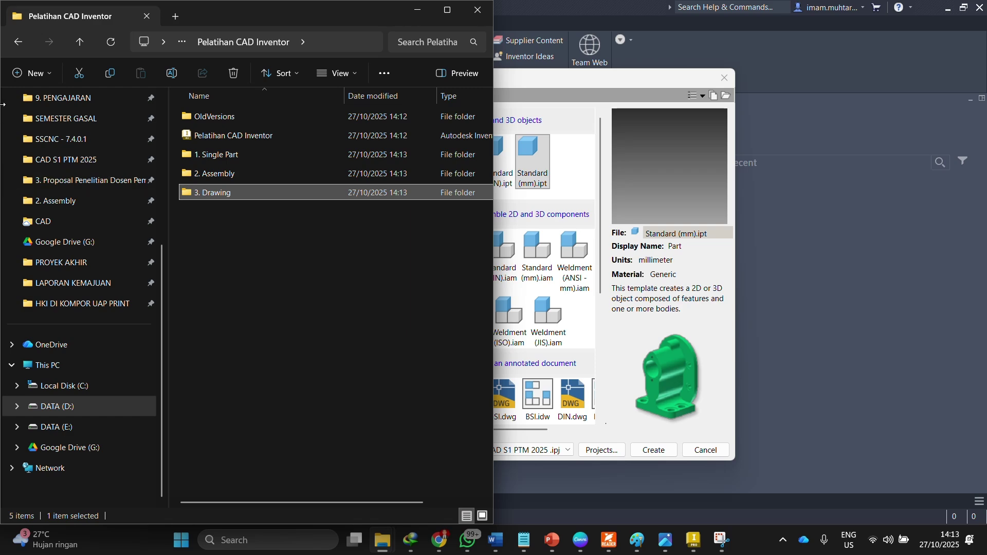
# Create a subfolder named 4. Presentasi in the Pelatihan CAD Inventor folder.
pyautogui.click(33, 76)
pyautogui.click(61, 106)
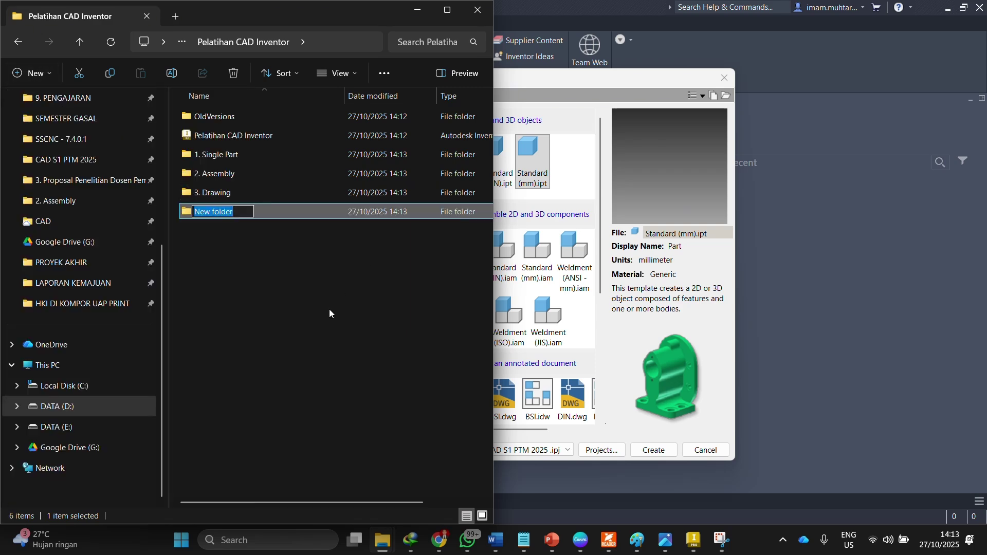
pyautogui.write('4.')
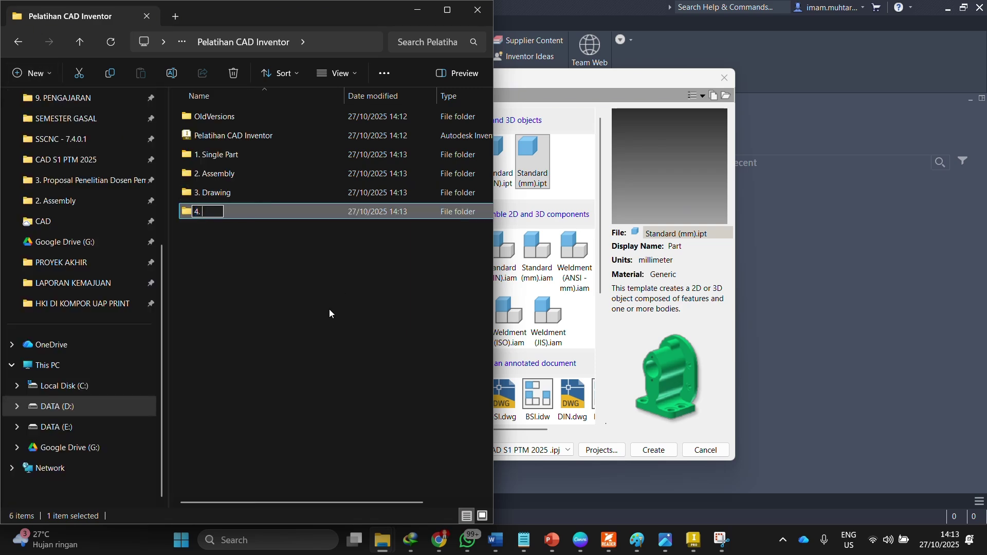
pyautogui.write(' Presenta')
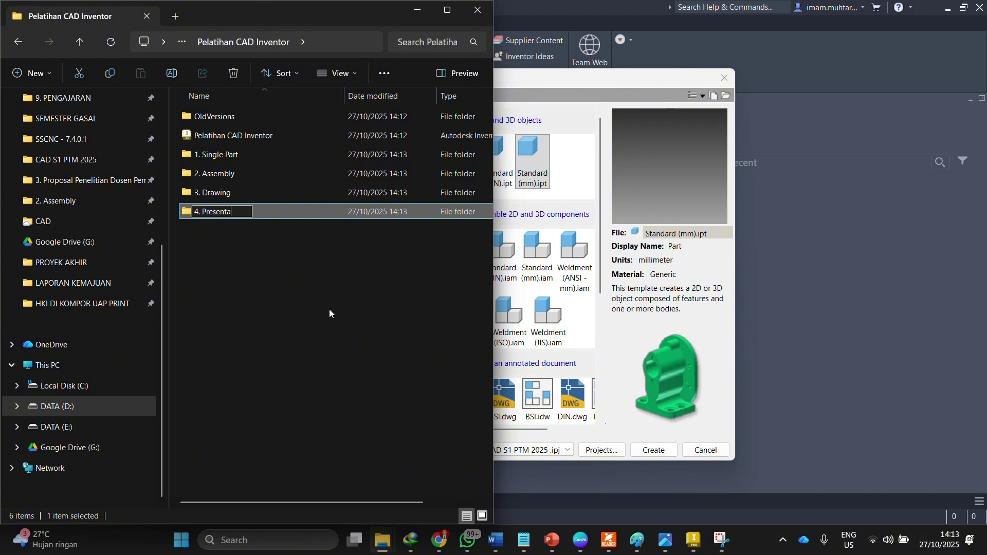
pyautogui.write('si')
pyautogui.press('Return')
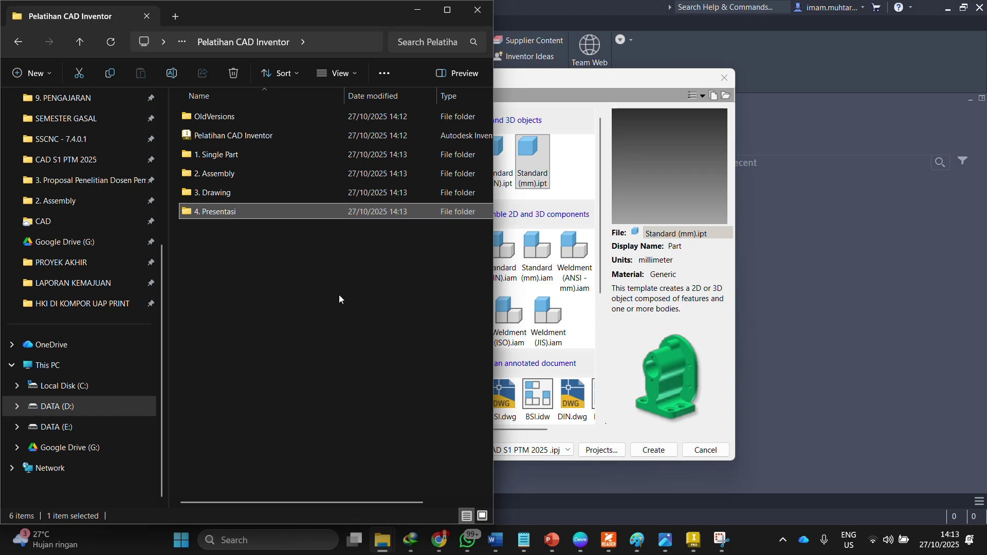
# Create a subfolder named 5. Rendering in the Pelatihan CAD Inventor folder.
pyautogui.click(42, 81)
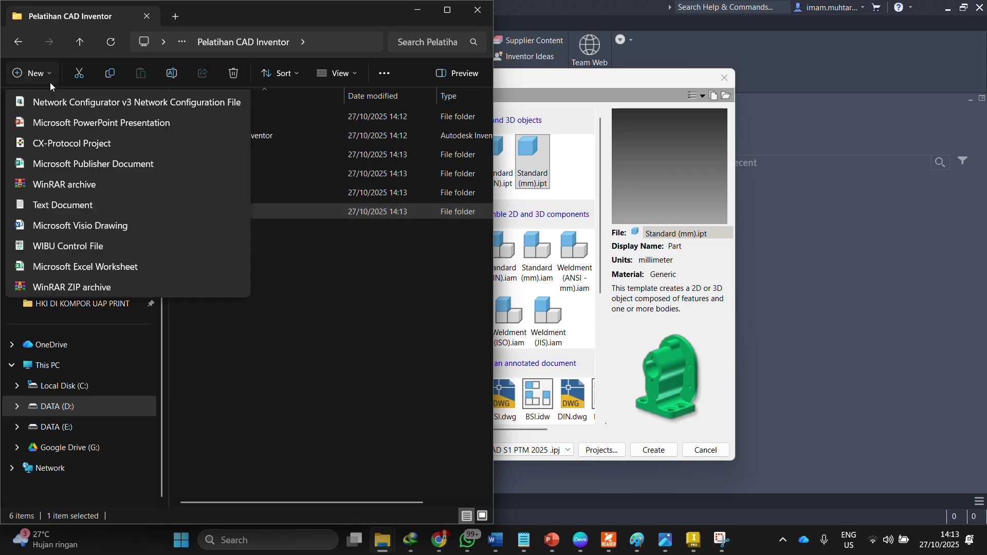
pyautogui.click(82, 105)
pyautogui.write('5.')
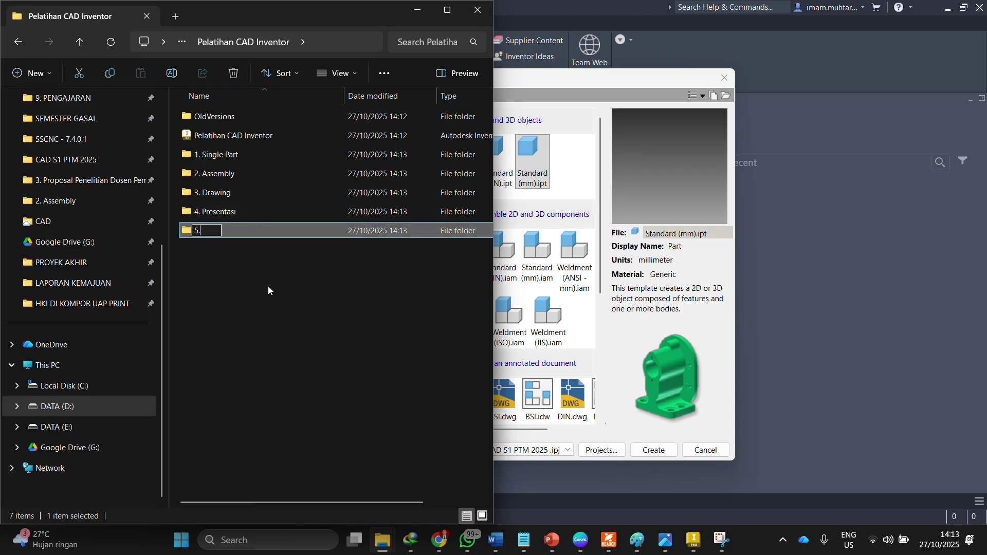
pyautogui.write(' Rendering')
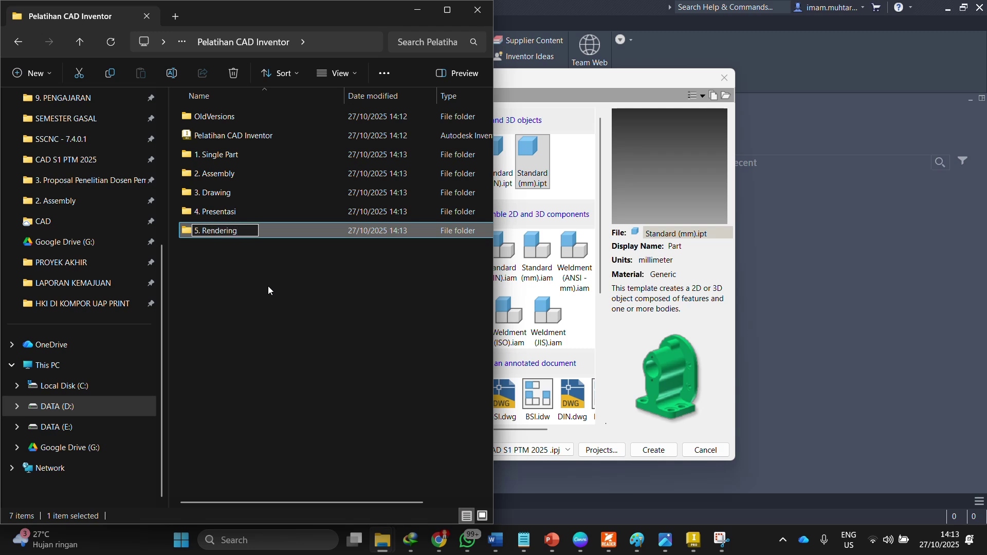
pyautogui.press('Return')
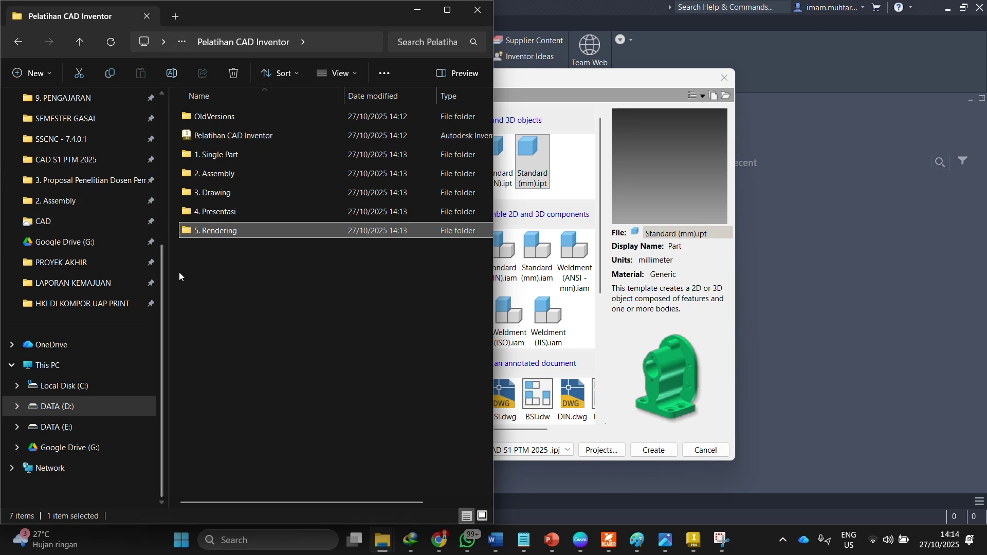
pyautogui.click(220, 275)
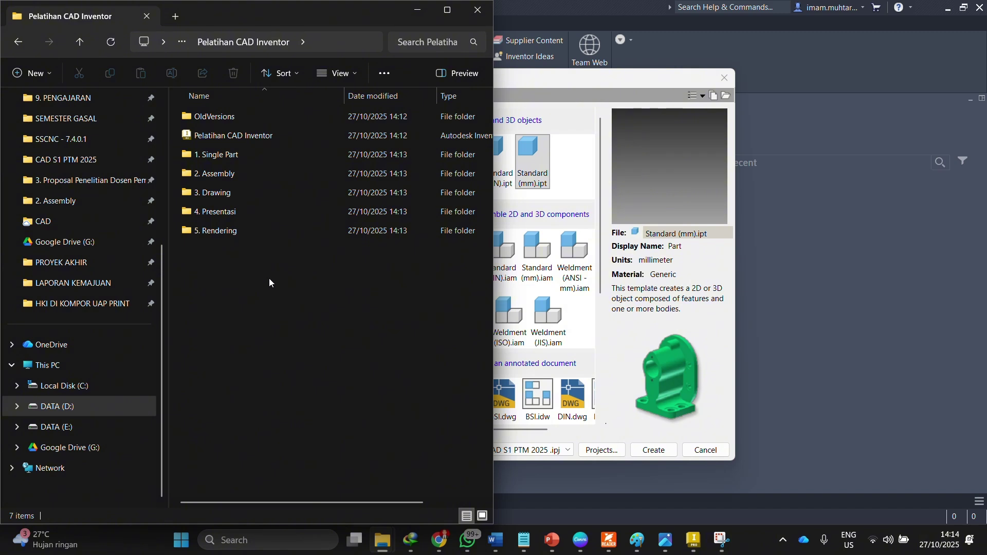
# Create a subfolder named 6. Gambar Referensi in the Pelatihan CAD Inventor folder.
pyautogui.click(34, 75)
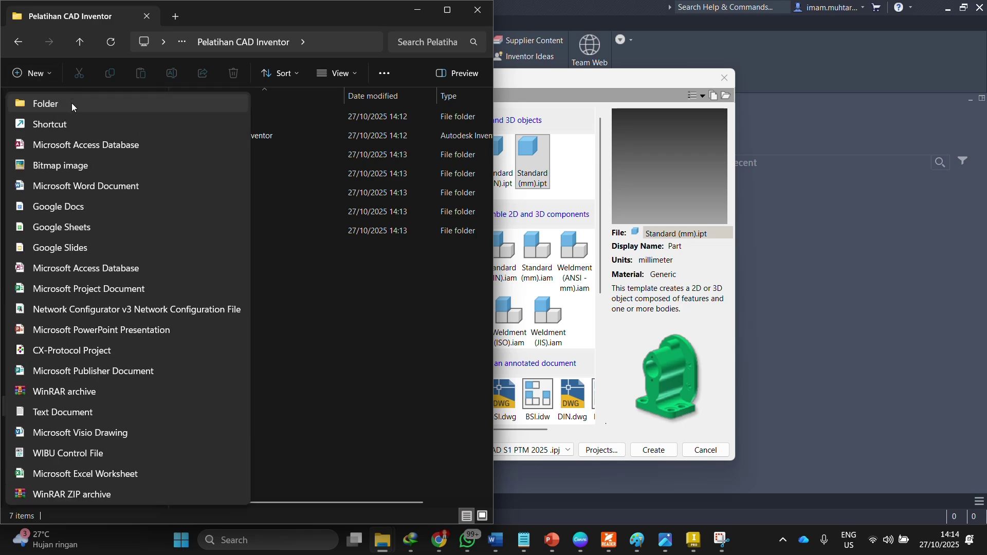
pyautogui.click(72, 102)
pyautogui.write('6. ')
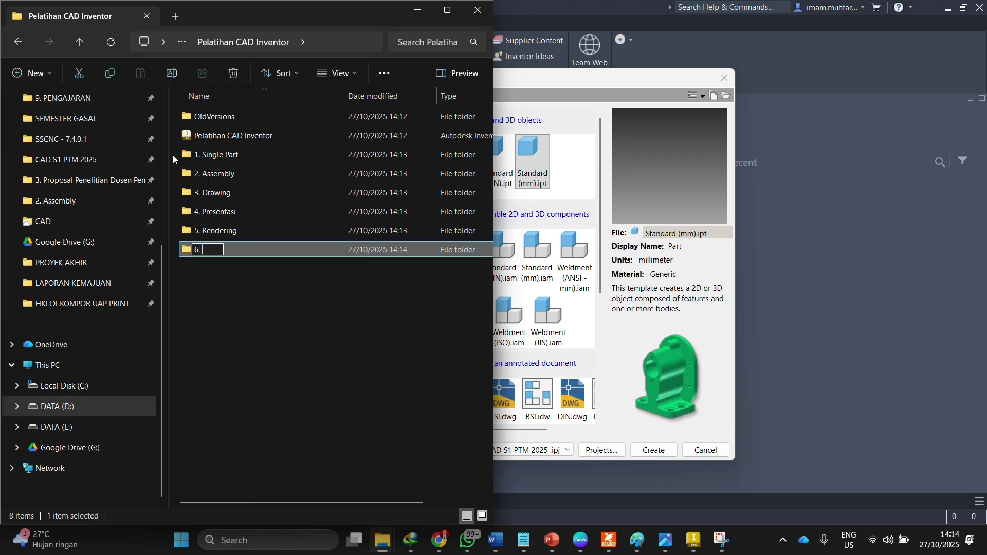
pyautogui.write('Gambar R')
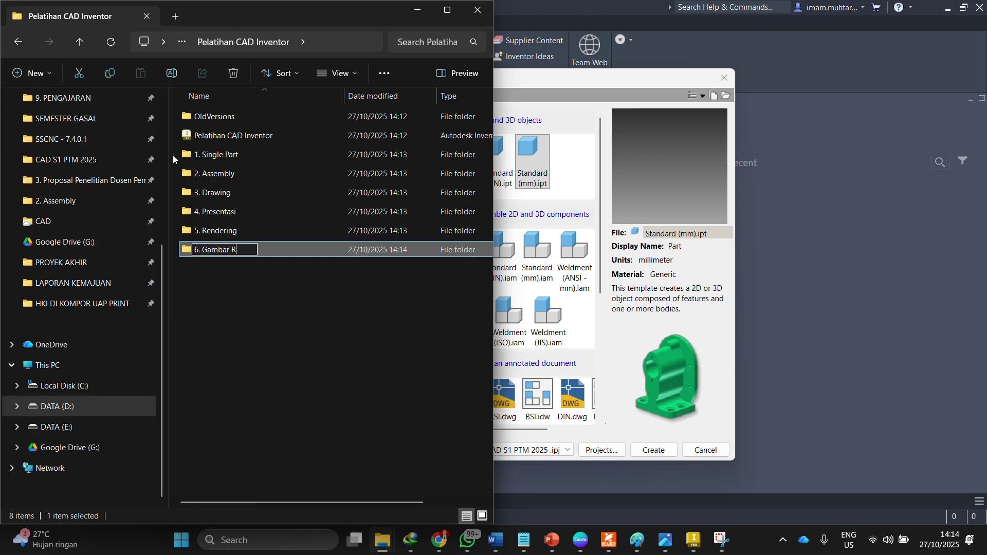
pyautogui.write('eferensi')
pyautogui.press('Return')
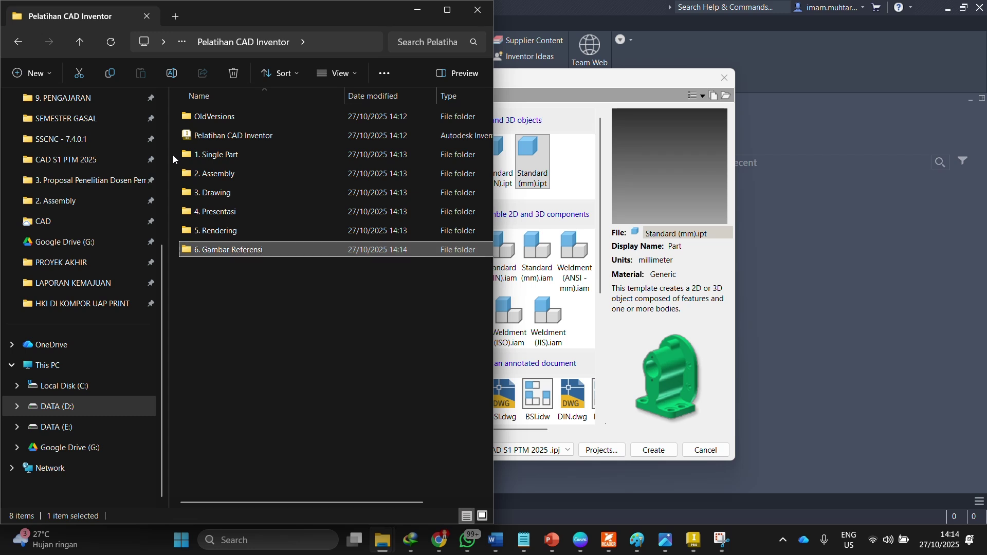
# Look inside the 6. Gambar Referensi folder and return to the Projects dialog in Inventor.
pyautogui.doubleClick(305, 251)
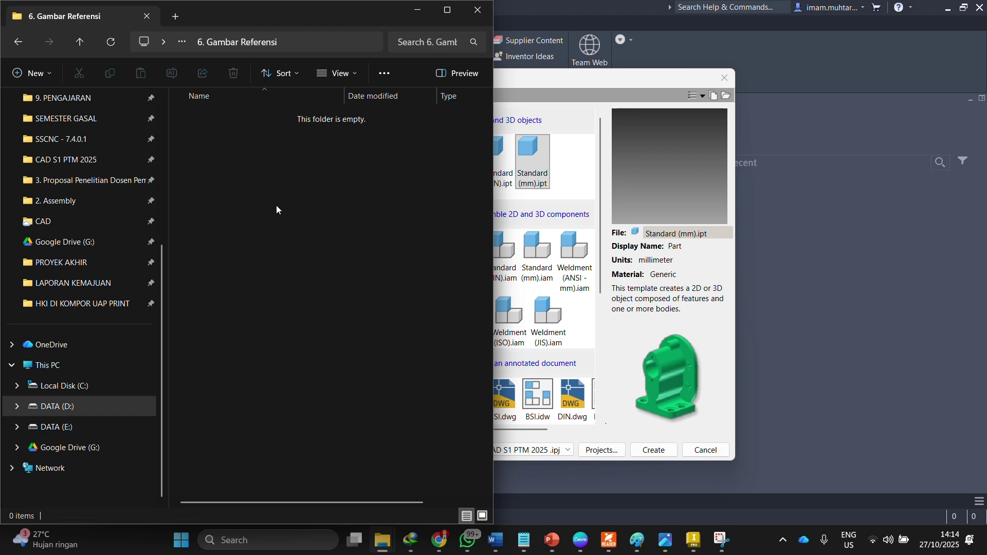
pyautogui.click(19, 47)
pyautogui.doubleClick(248, 209)
pyautogui.click(20, 43)
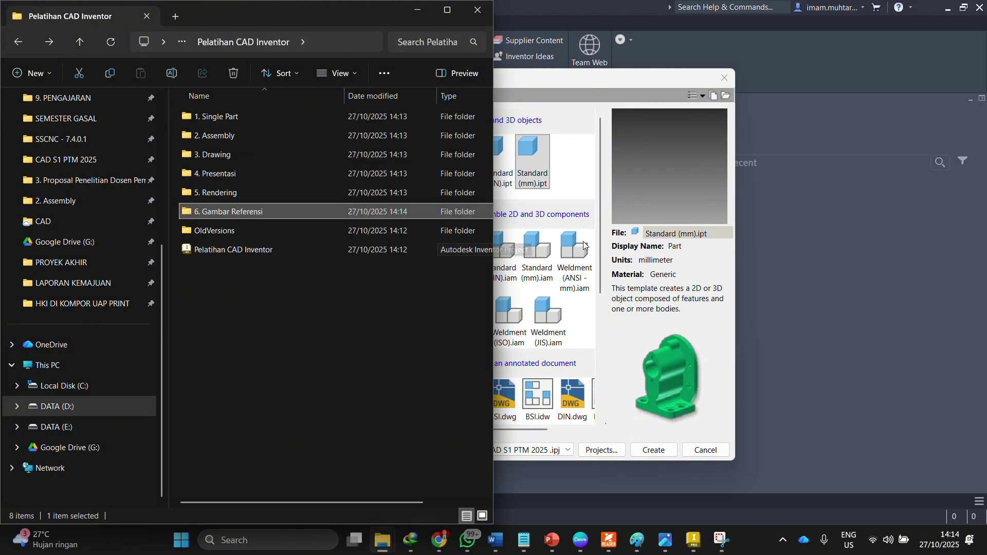
pyautogui.click(578, 174)
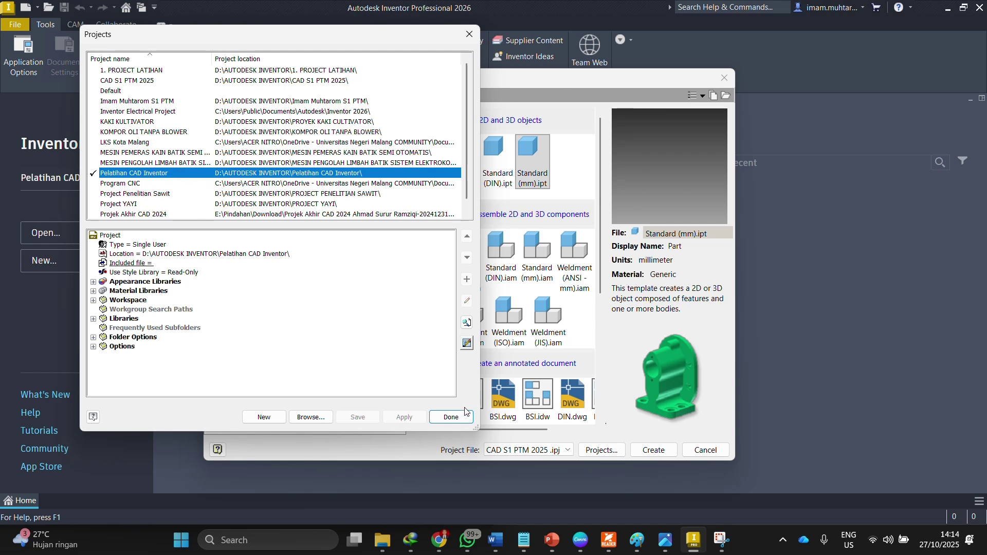
# Close the project settings and create a new part from the Metric template Standard (mm).ipt.
pyautogui.click(452, 417)
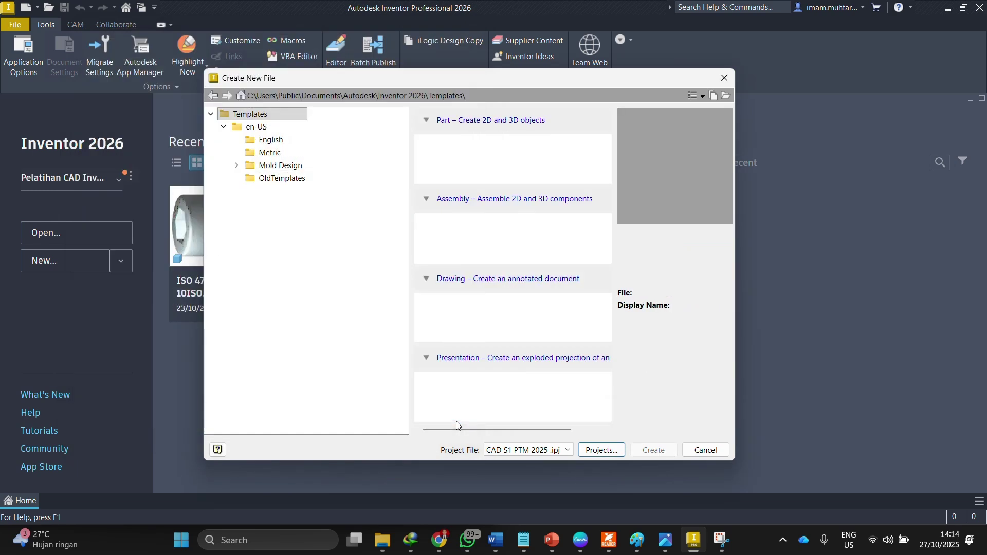
pyautogui.click(278, 153)
pyautogui.click(535, 151)
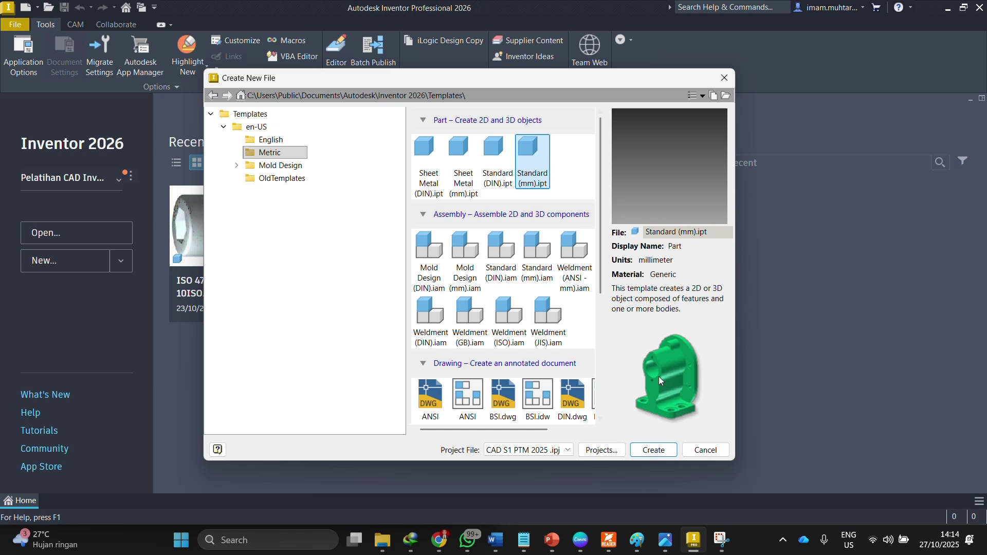
pyautogui.click(664, 450)
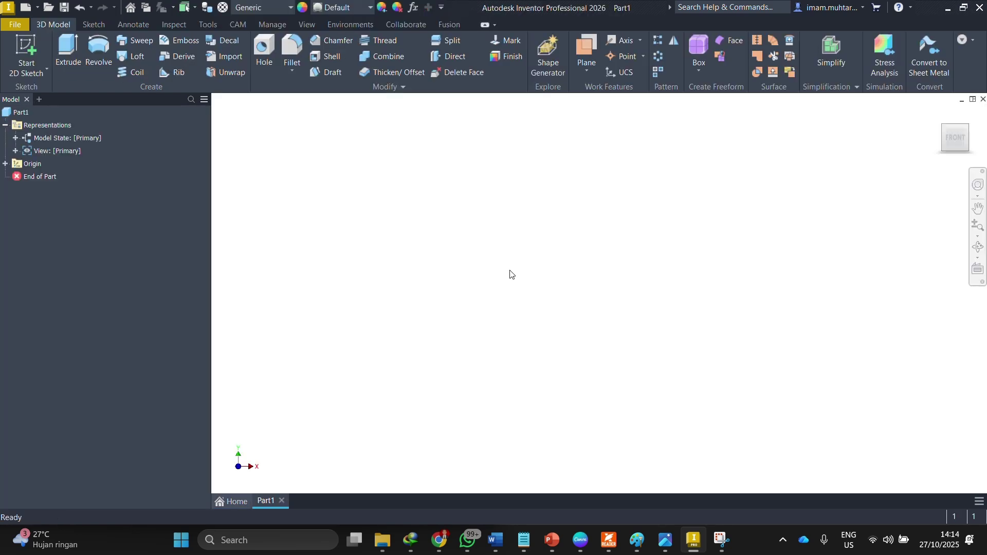
# Start a sketch on the XY plane and draw a large circle centred above and left of the origin, enclosing the origin.
pyautogui.press('s')
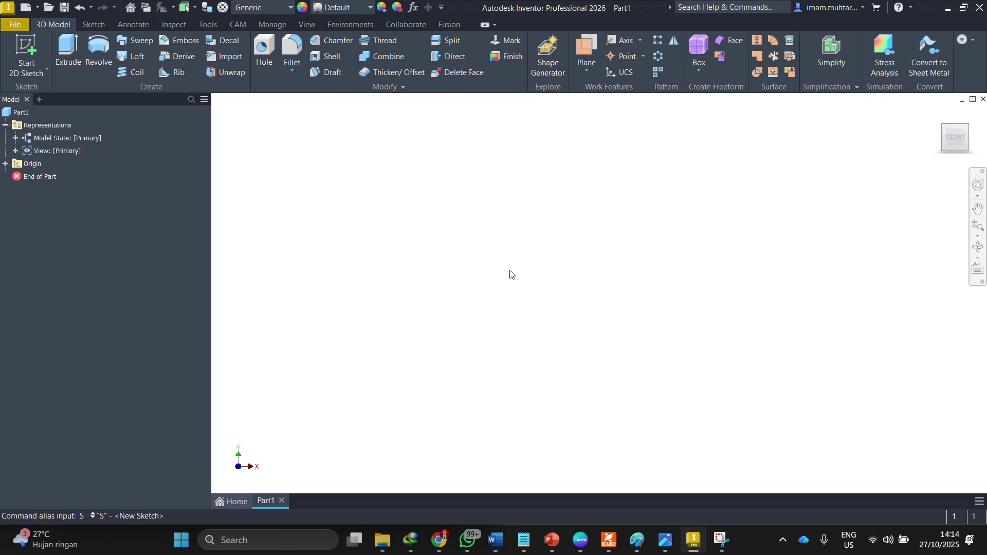
pyautogui.press('Return')
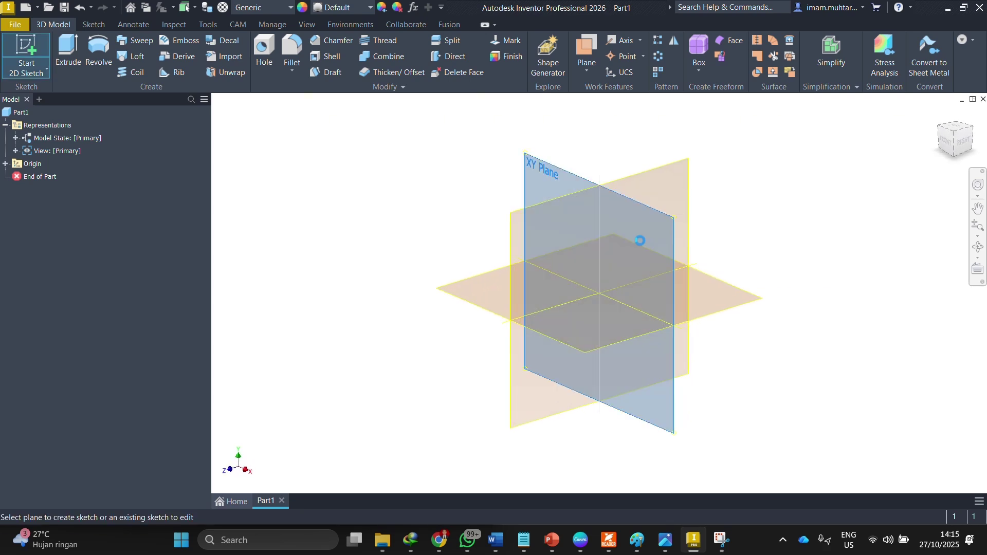
pyautogui.click(640, 241)
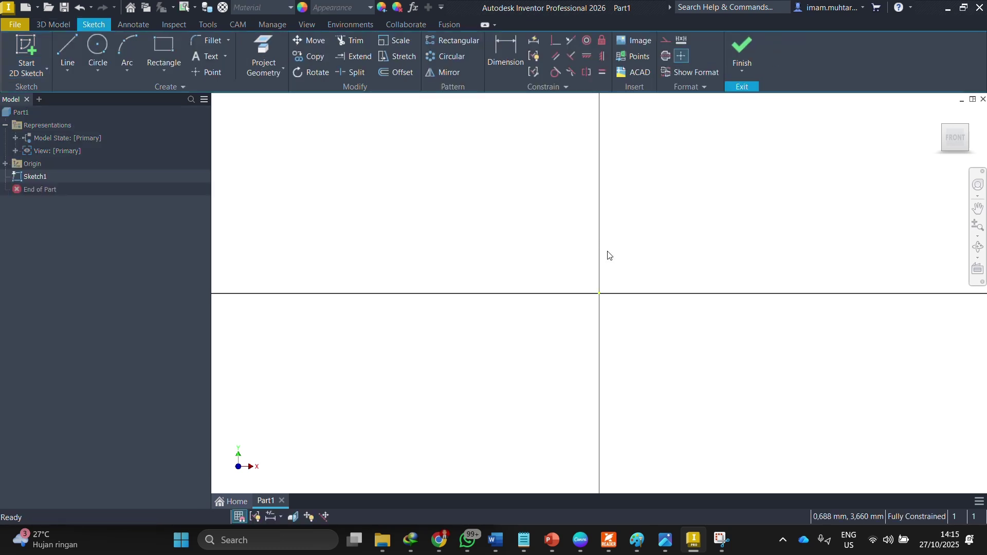
pyautogui.click(93, 45)
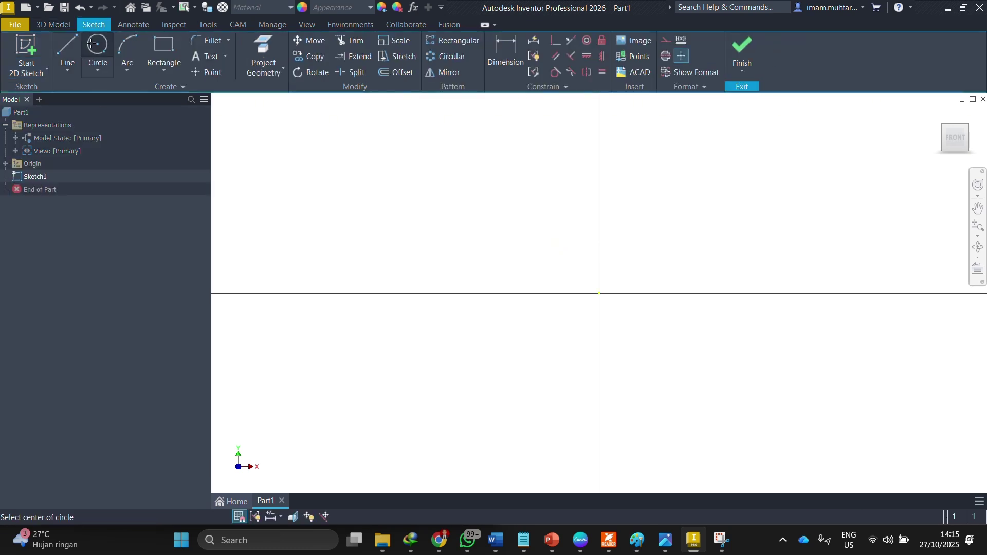
pyautogui.click(530, 212)
pyautogui.click(699, 342)
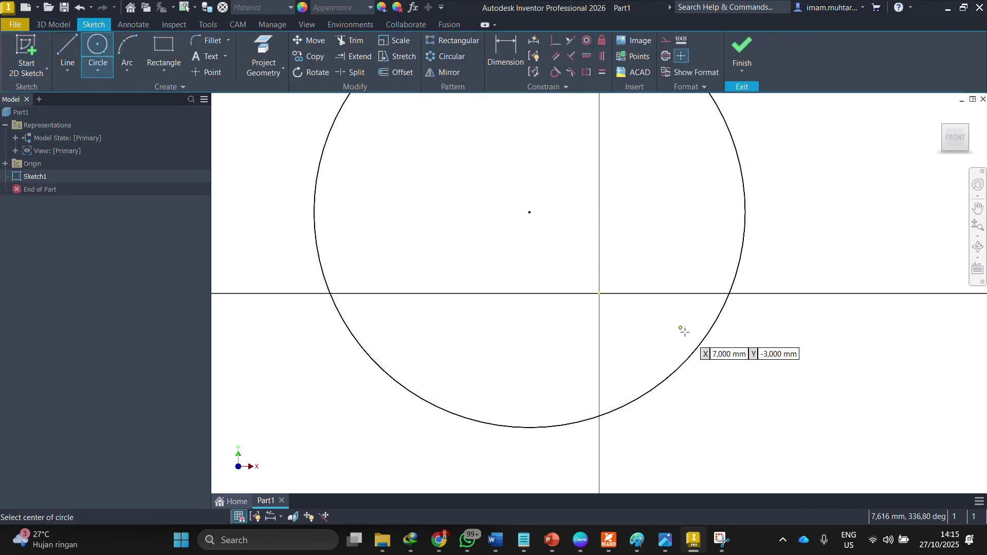
# Extrude the circle symmetrically about the sketch plane into a solid disc, using the default distance.
pyautogui.press('e')
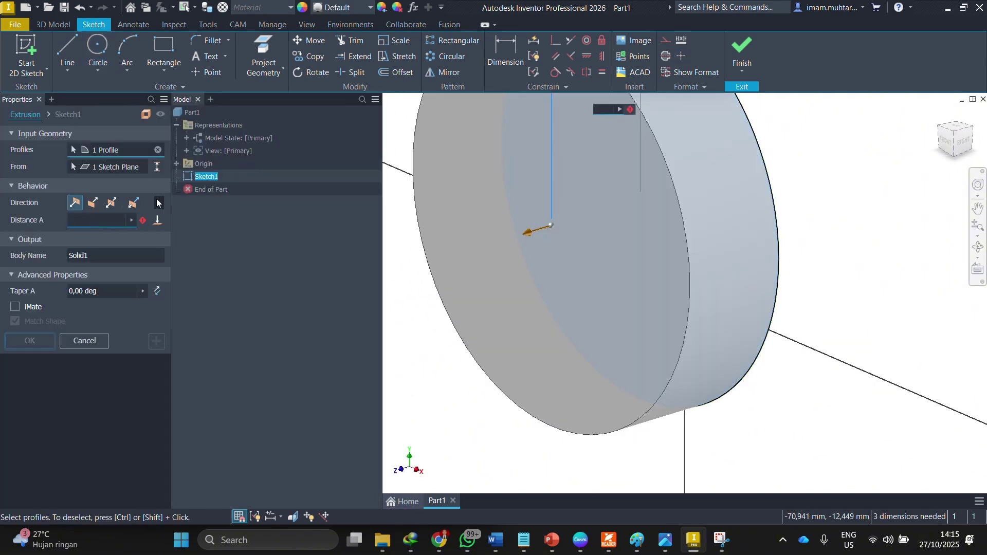
pyautogui.click(111, 202)
pyautogui.click(47, 341)
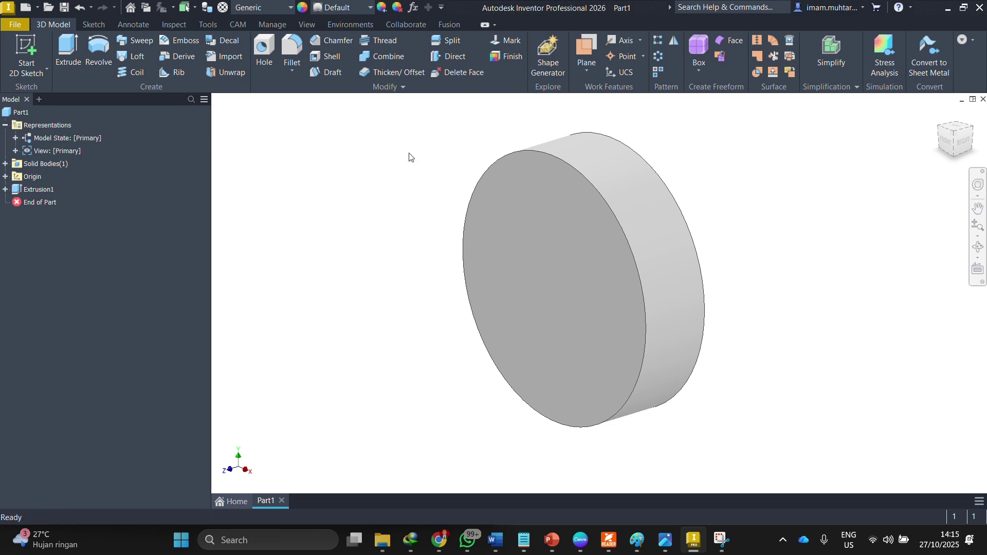
# Save the part as Komponen 1 in the 1. Single Part folder.
pyautogui.hotkey('ctrl', 's')
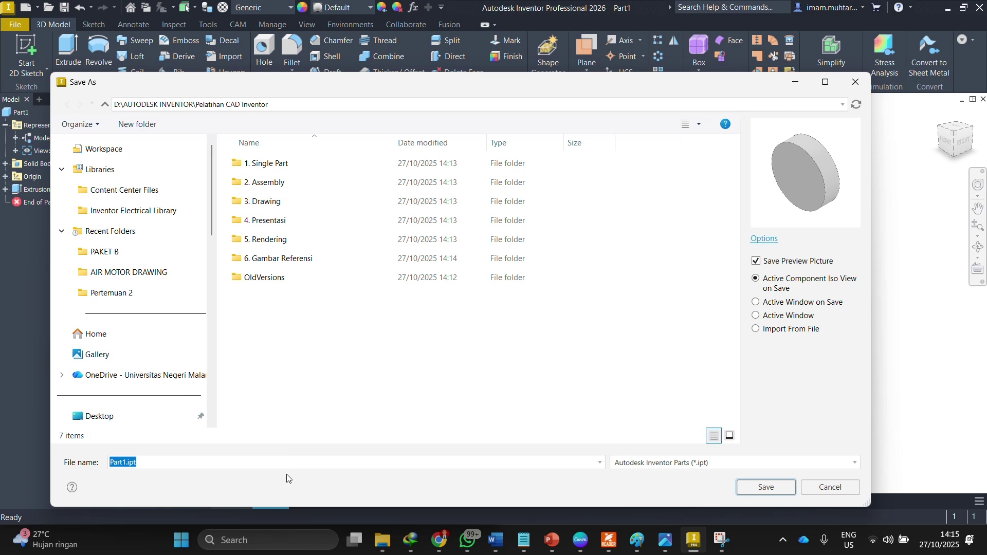
pyautogui.doubleClick(270, 163)
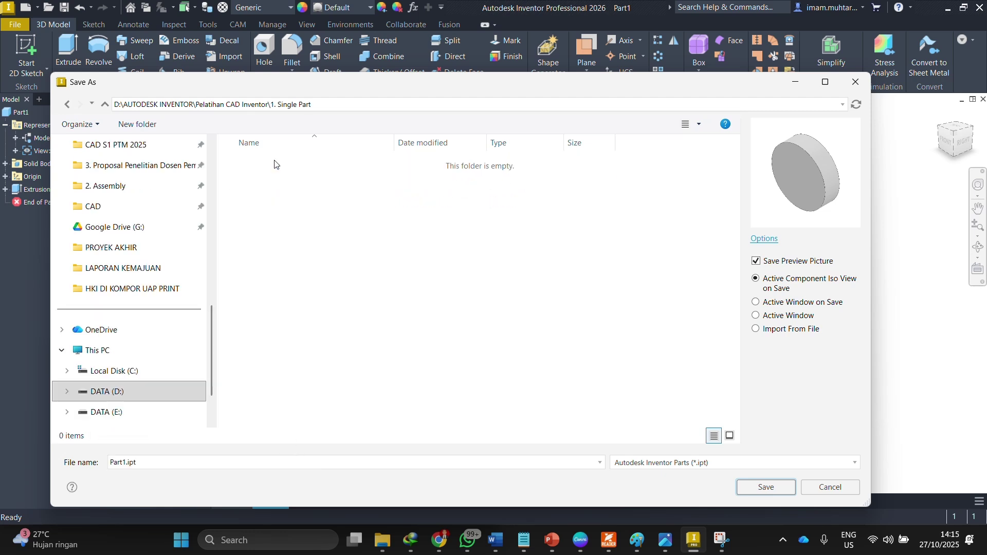
pyautogui.write('Komponen 1')
pyautogui.press('Return')
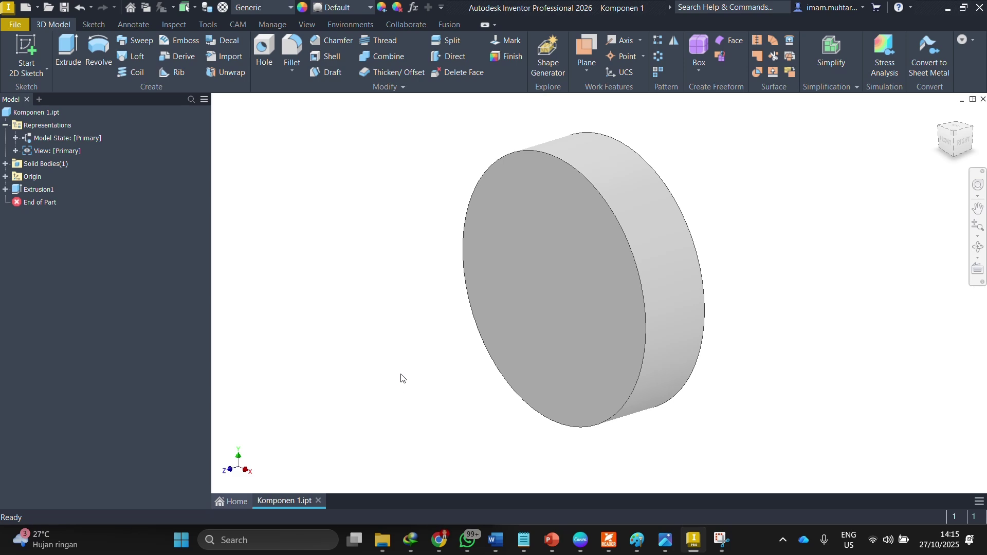
# Create a new assembly from the Metric template Standard (mm).iam.
pyautogui.hotkey('ctrl', 'n')
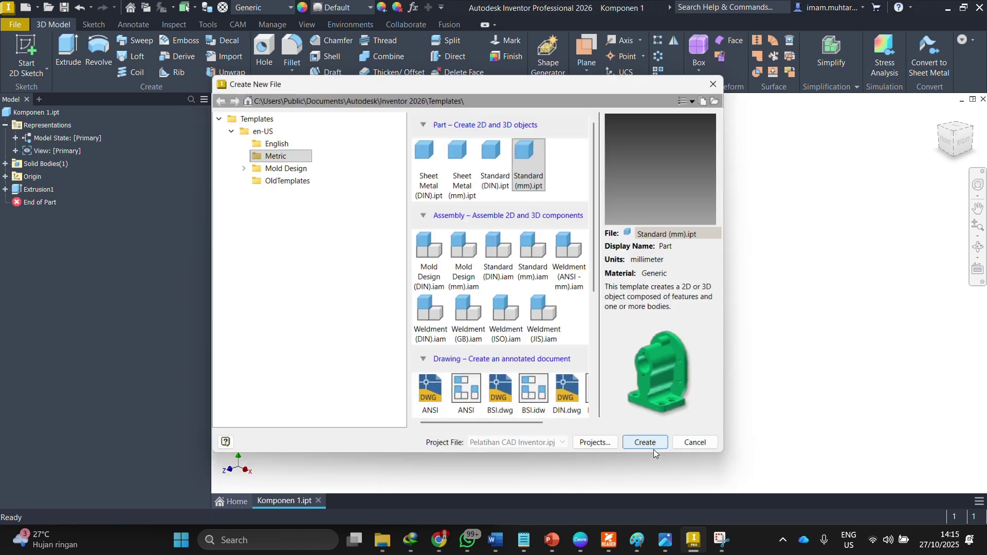
pyautogui.click(537, 254)
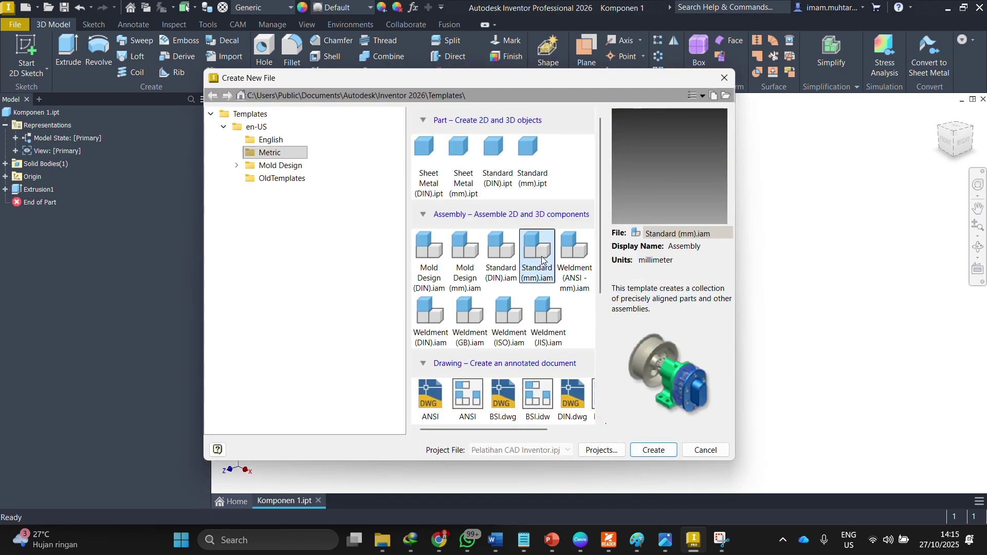
pyautogui.click(654, 450)
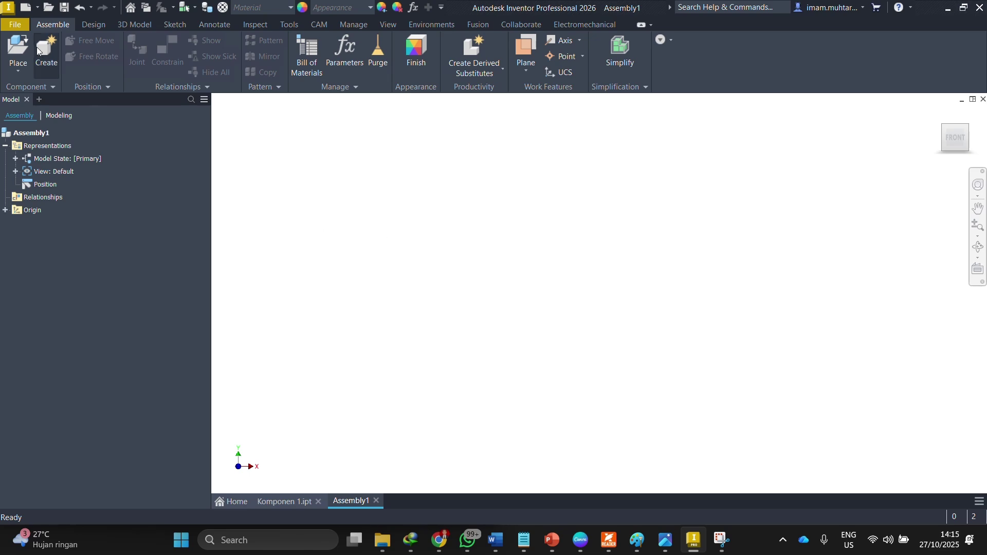
# Place three instances of Komponen 1 from the 1. Single Part folder, spaced apart in the assembly.
pyautogui.click(17, 47)
pyautogui.doubleClick(283, 161)
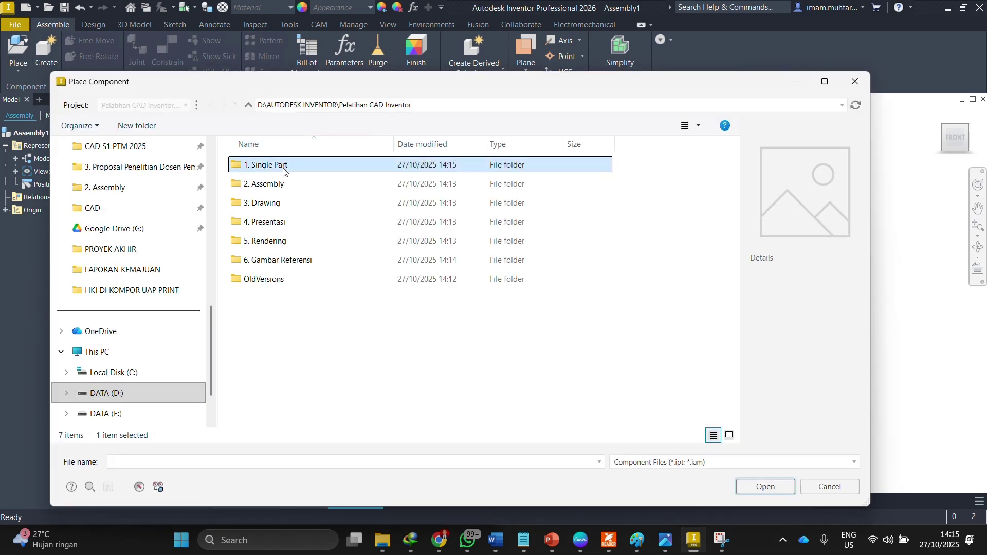
pyautogui.click(286, 164)
pyautogui.click(766, 487)
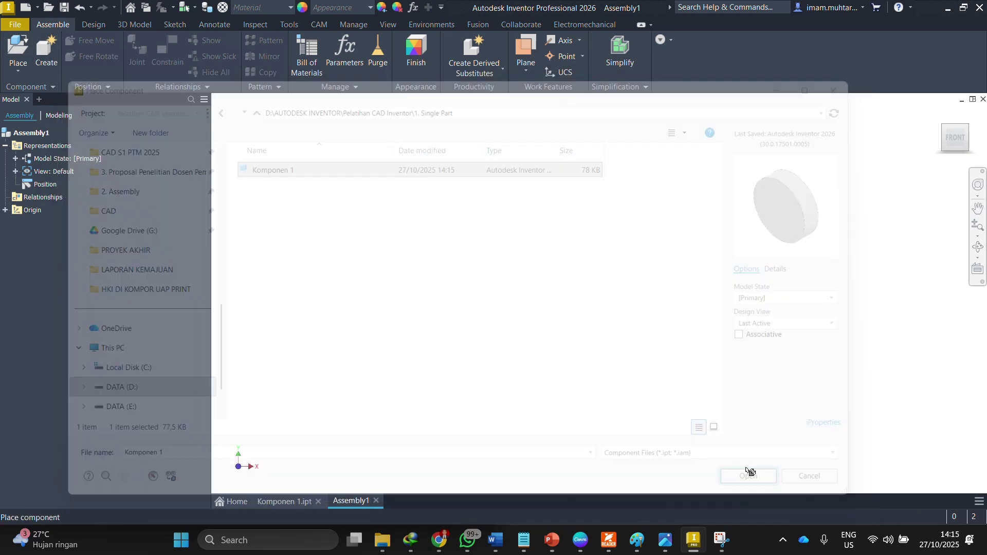
pyautogui.click(591, 264)
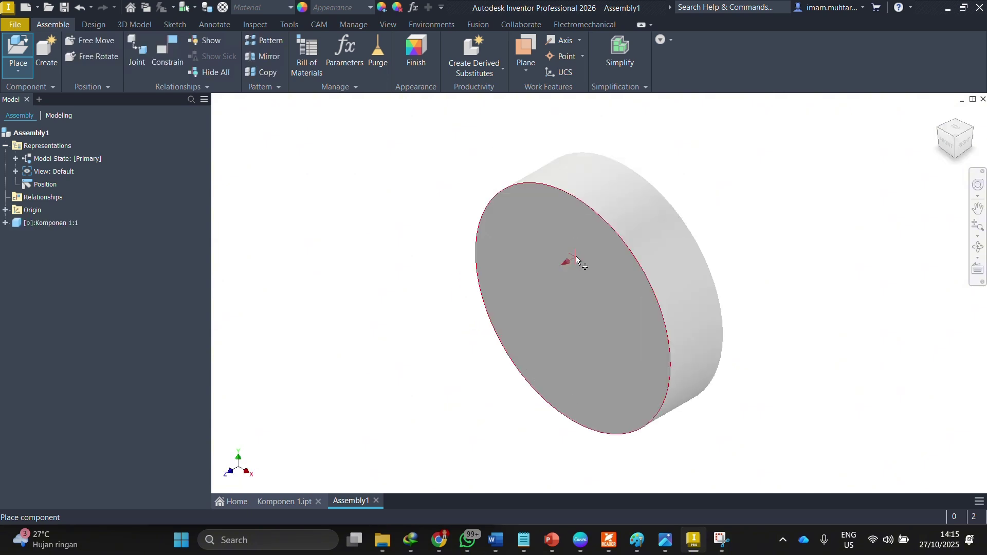
pyautogui.click(843, 257)
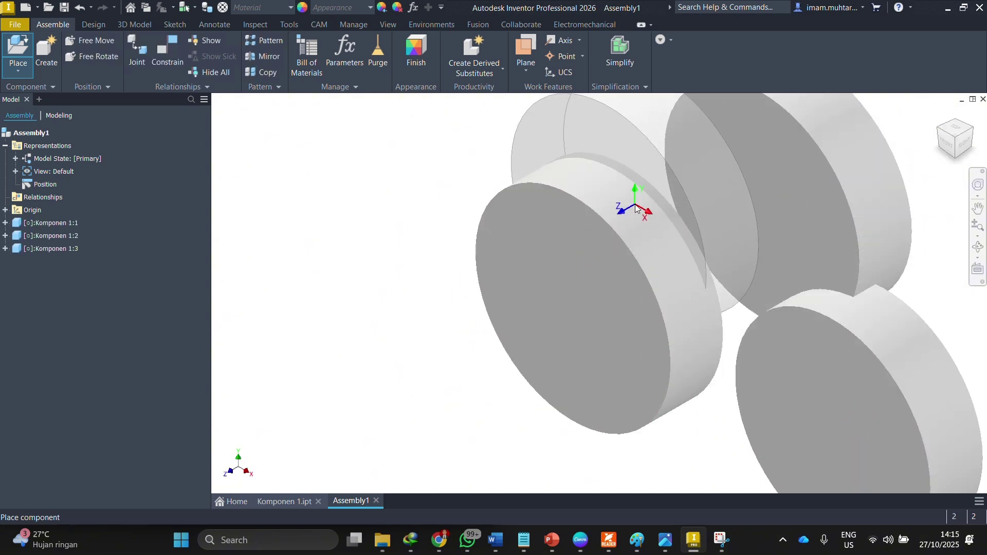
pyautogui.rightClick(666, 214)
pyautogui.click(594, 214)
pyautogui.scroll(5, 485, 245)
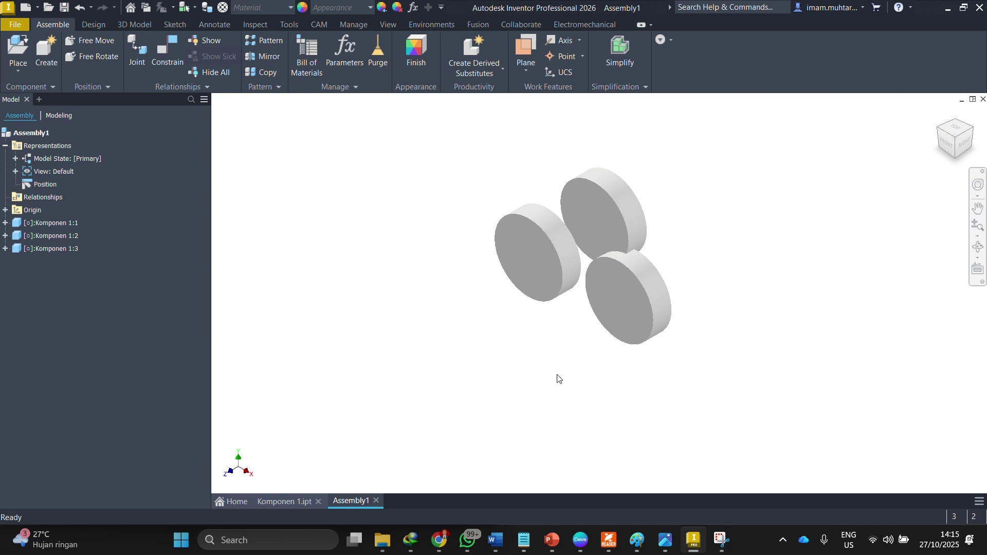
# Save the assembly as Assembly Komponen 1 in the 2. Assembly folder.
pyautogui.hotkey('ctrl', 's')
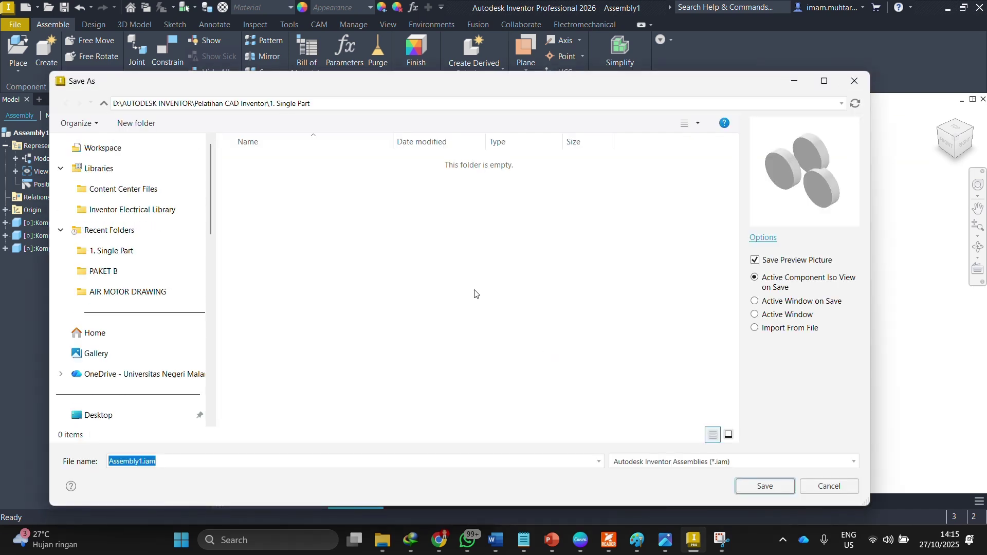
pyautogui.click(103, 103)
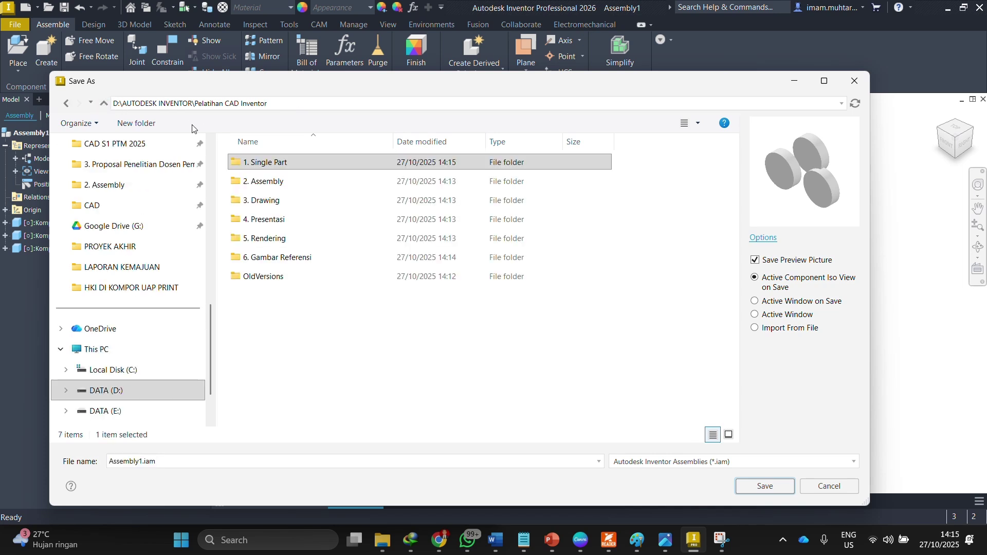
pyautogui.doubleClick(317, 187)
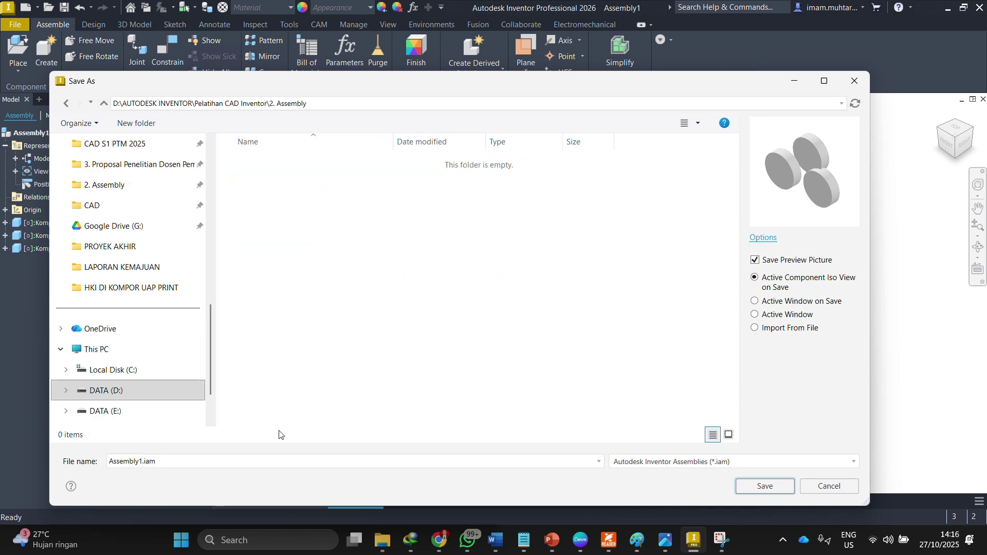
pyautogui.click(226, 461)
pyautogui.doubleClick(224, 462)
pyautogui.write('Komponen 1')
pyautogui.press('Return')
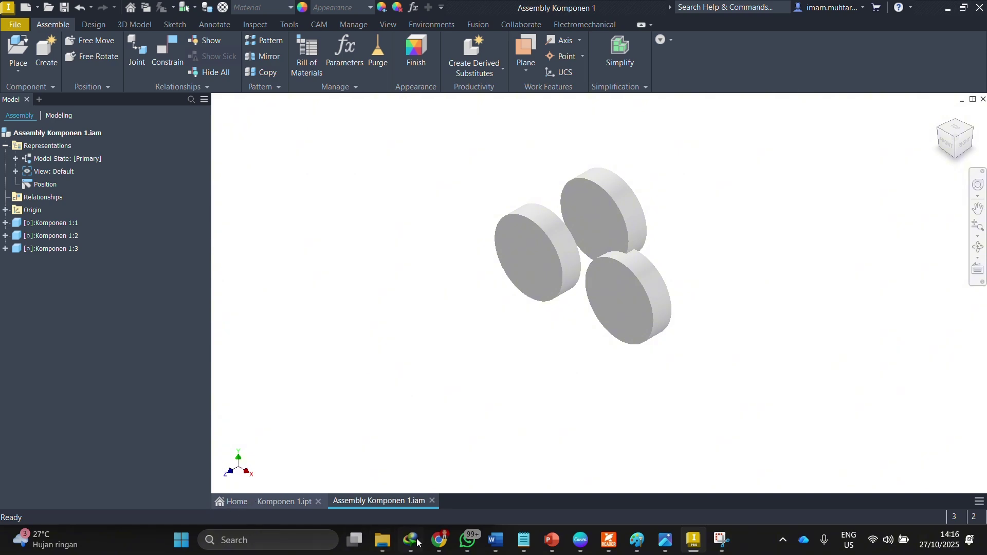
# Switch to File Explorer and check the contents of the 1. Single Part and 2. Assembly folders.
pyautogui.moveTo(383, 540)
pyautogui.moveTo(416, 471)
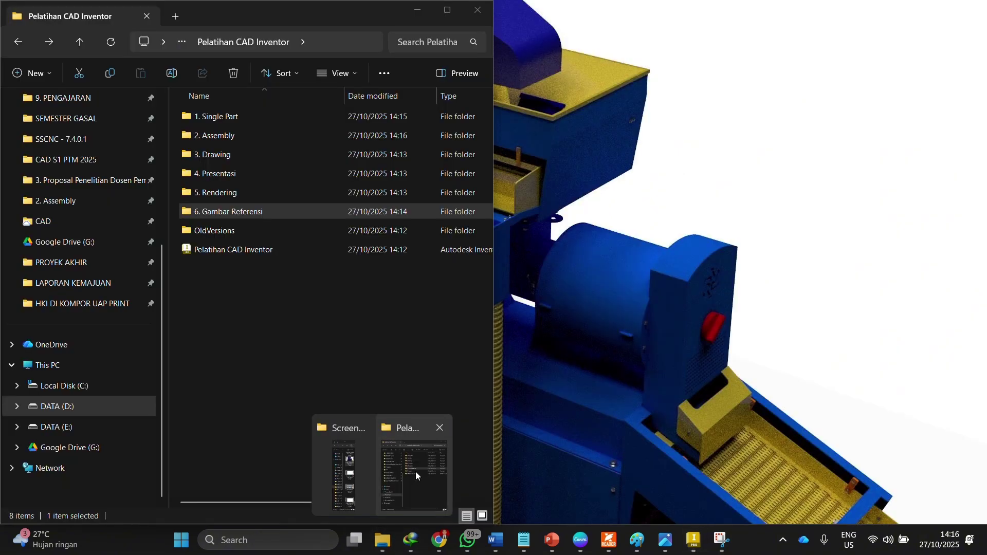
pyautogui.click(405, 480)
pyautogui.click(333, 381)
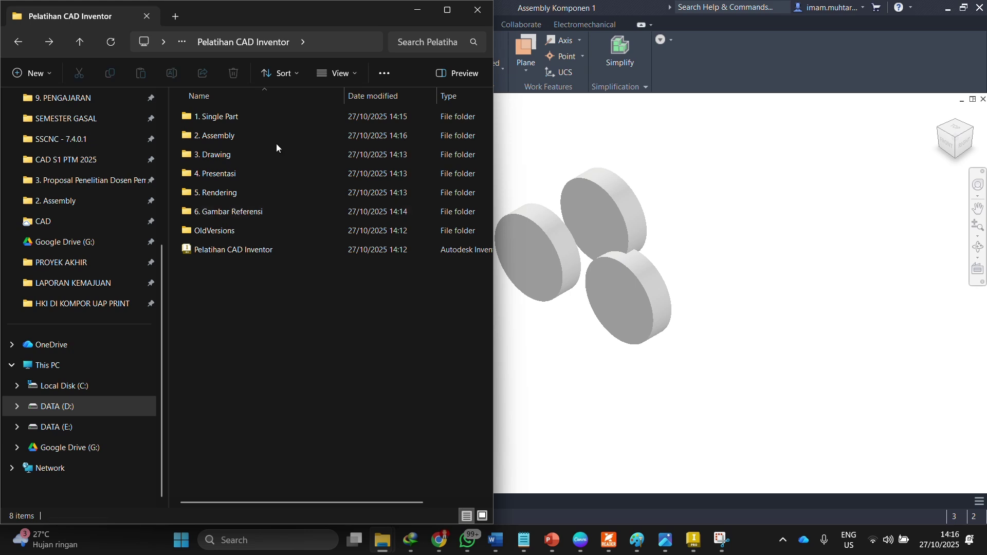
pyautogui.doubleClick(276, 116)
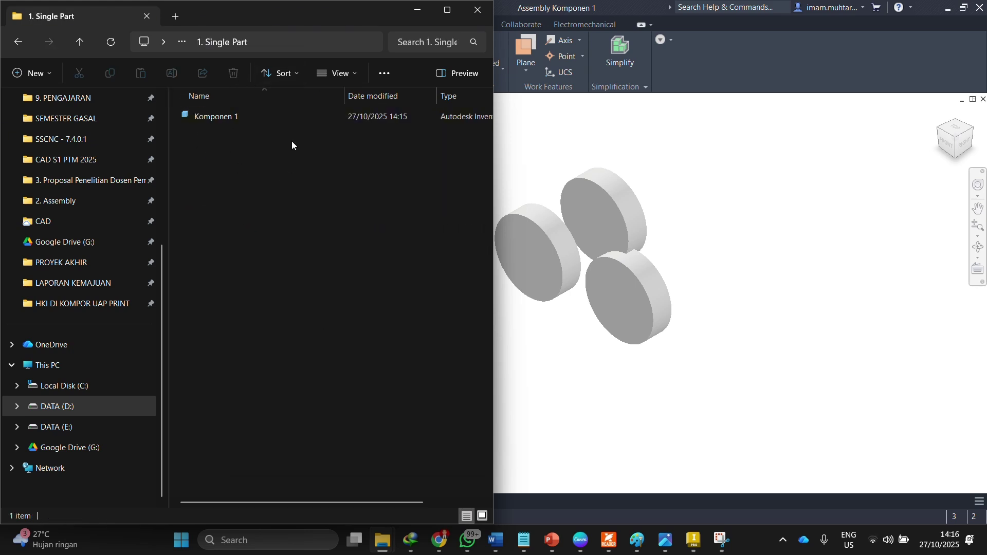
pyautogui.hotkey('alt', 'Up')
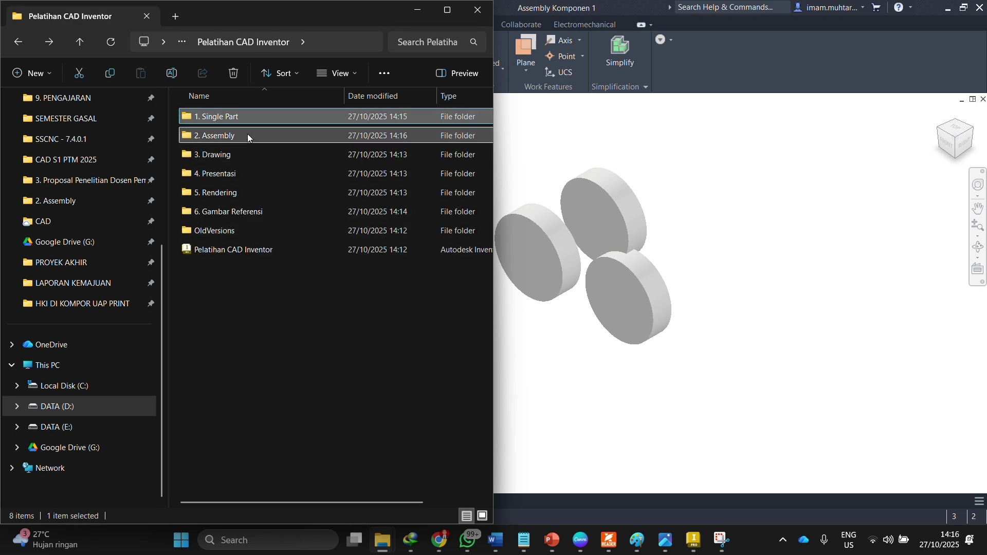
pyautogui.doubleClick(248, 134)
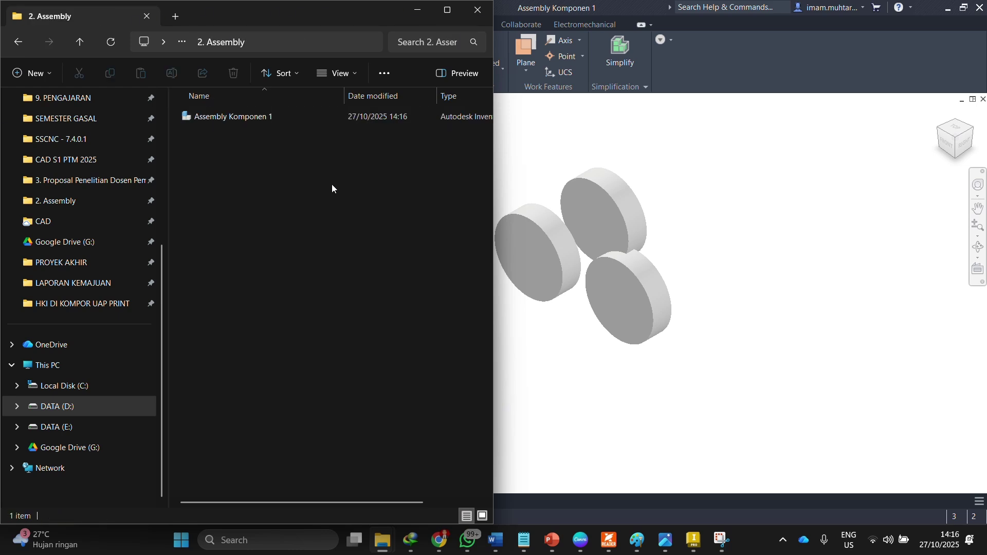
pyautogui.hotkey('alt', 'Left')
# Look inside the 3. Drawing, 4. Presentasi and 5. Rendering folders and return to the assembly in Inventor.
pyautogui.doubleClick(270, 149)
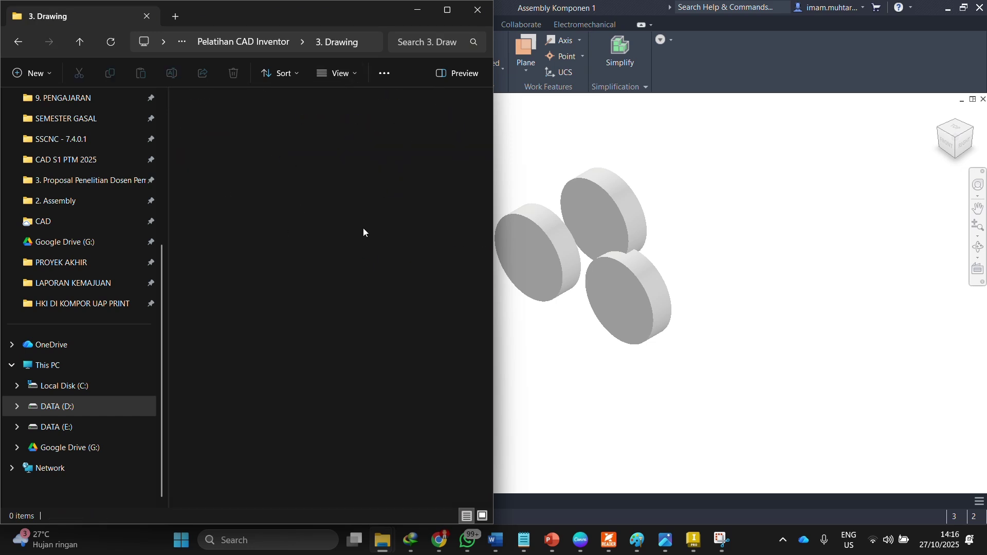
pyautogui.hotkey('alt', 'Left')
pyautogui.doubleClick(285, 172)
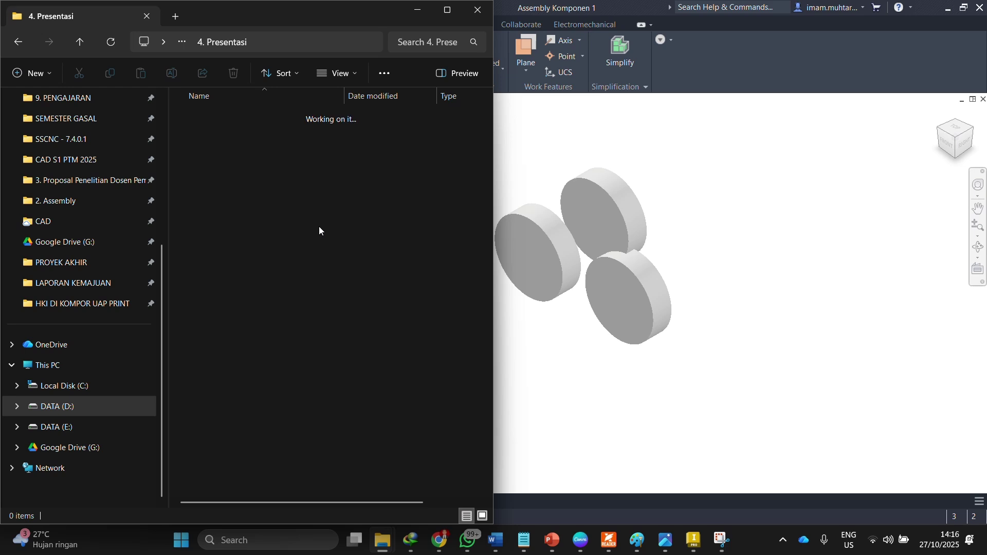
pyautogui.hotkey('alt', 'Left')
pyautogui.click(226, 198)
pyautogui.doubleClick(226, 193)
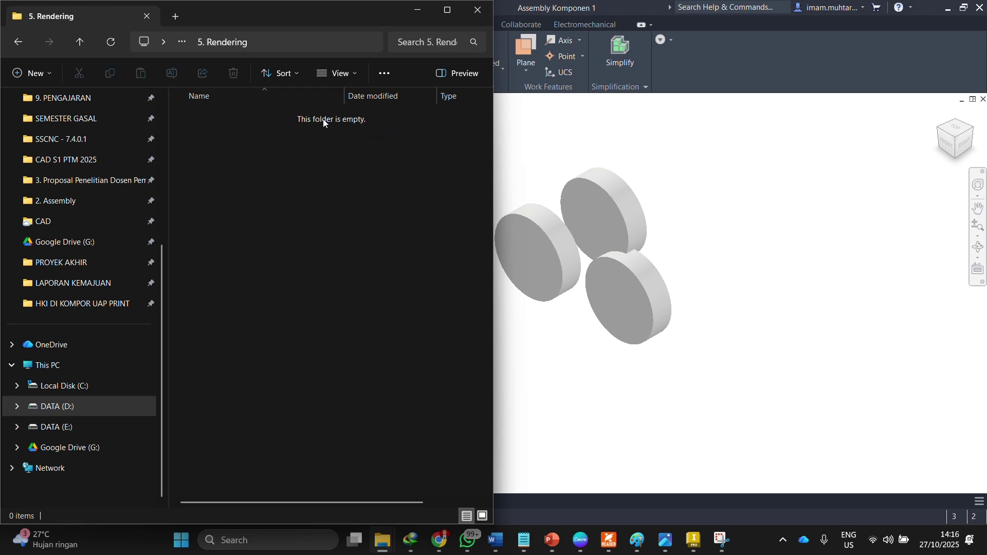
pyautogui.hotkey('alt', 'Left')
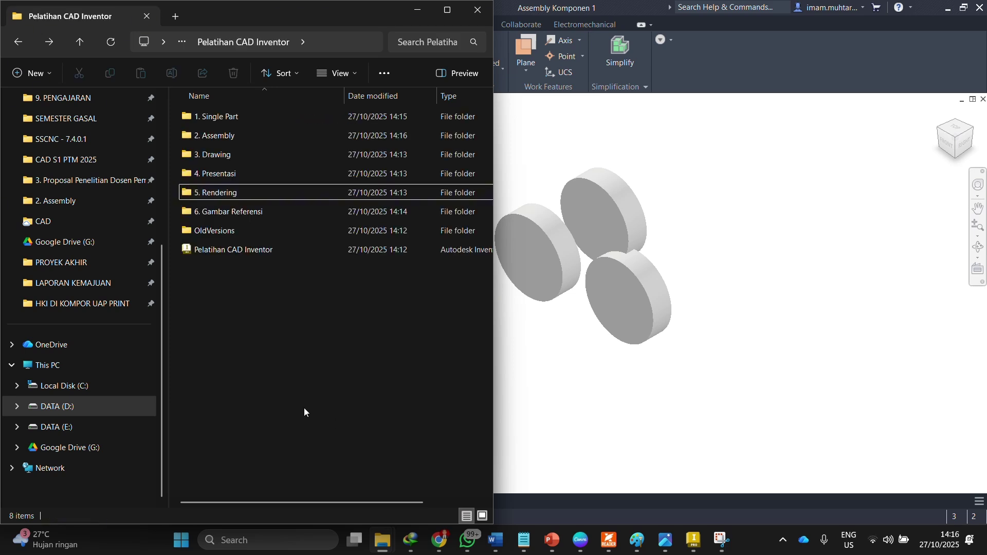
pyautogui.click(512, 357)
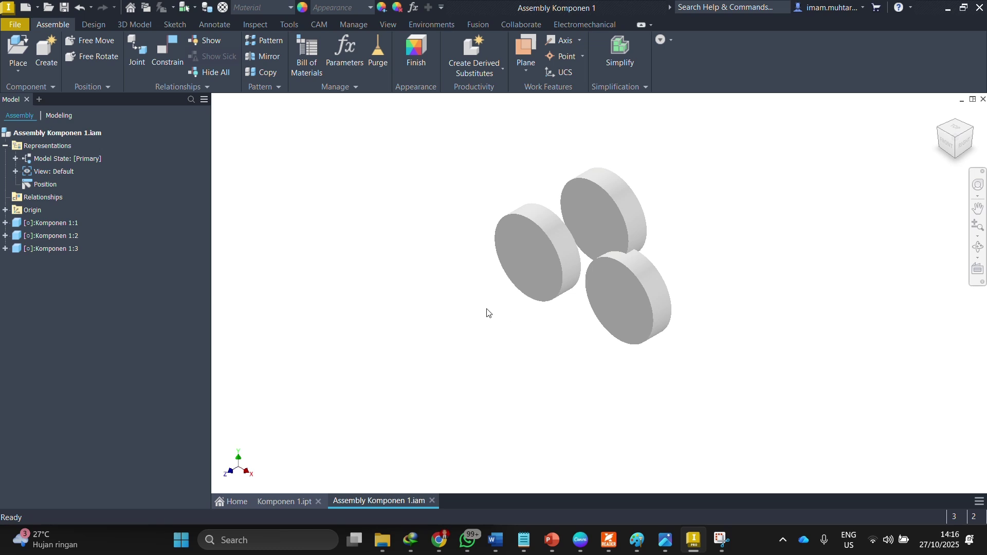